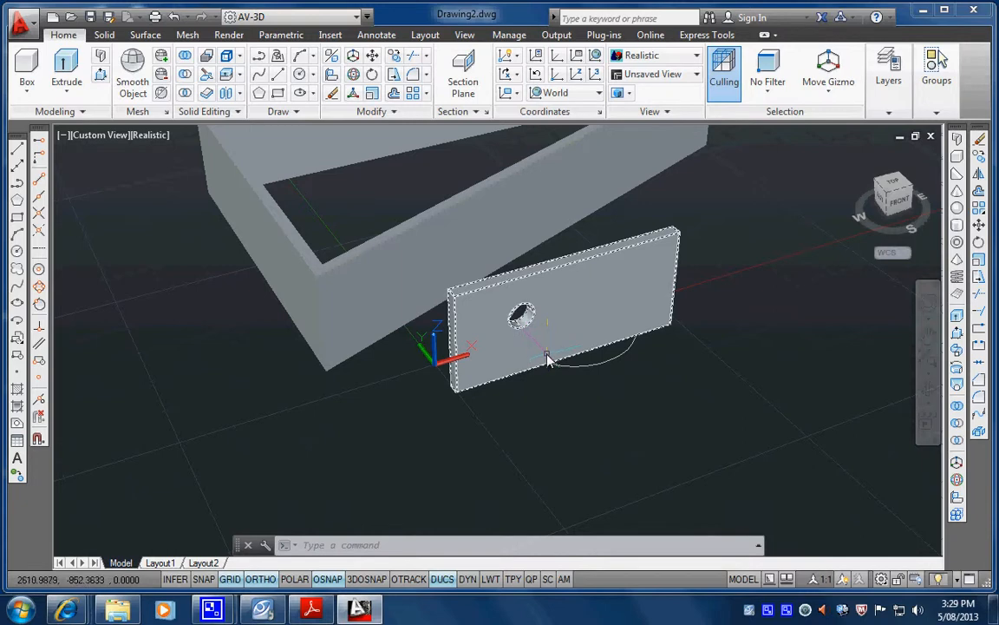
mouse_move(548, 359)
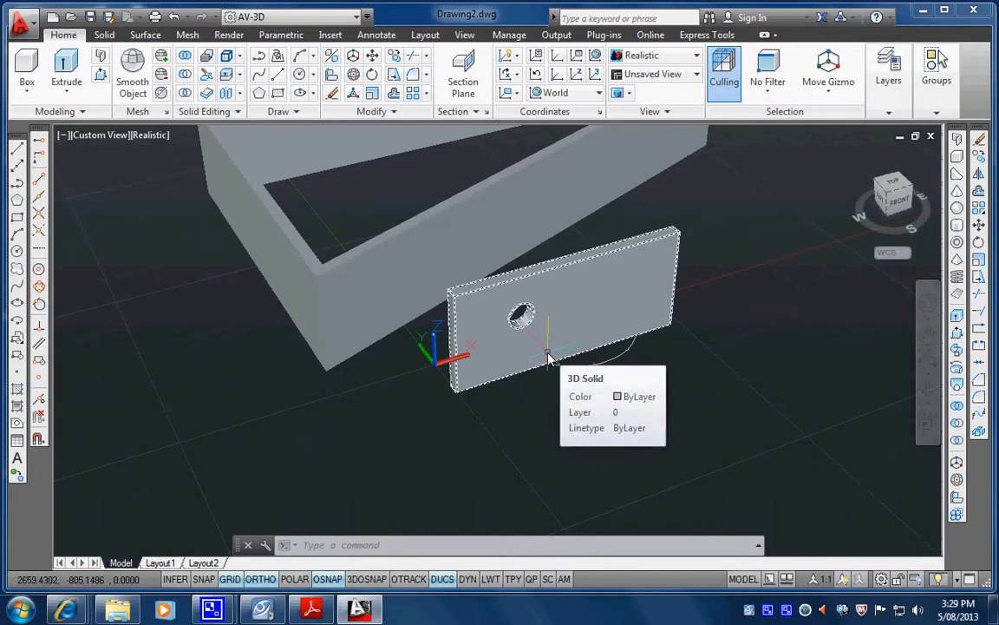
key(Escape)
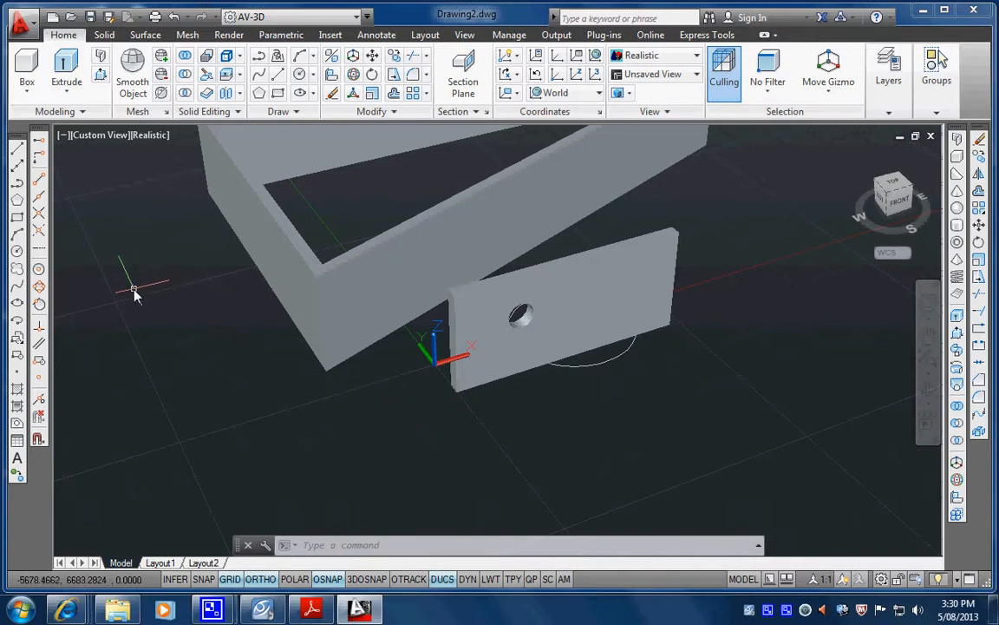
click(363, 232)
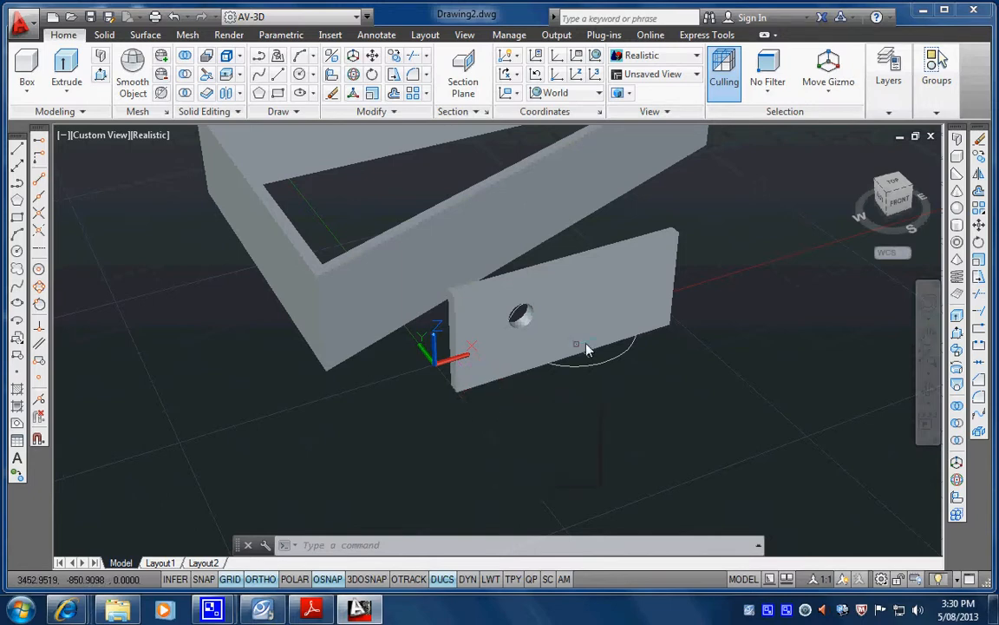
- Define a three-point UCS on the holed plate's front face, with its origin at the lower corner and X along the bottom edge
click(536, 74)
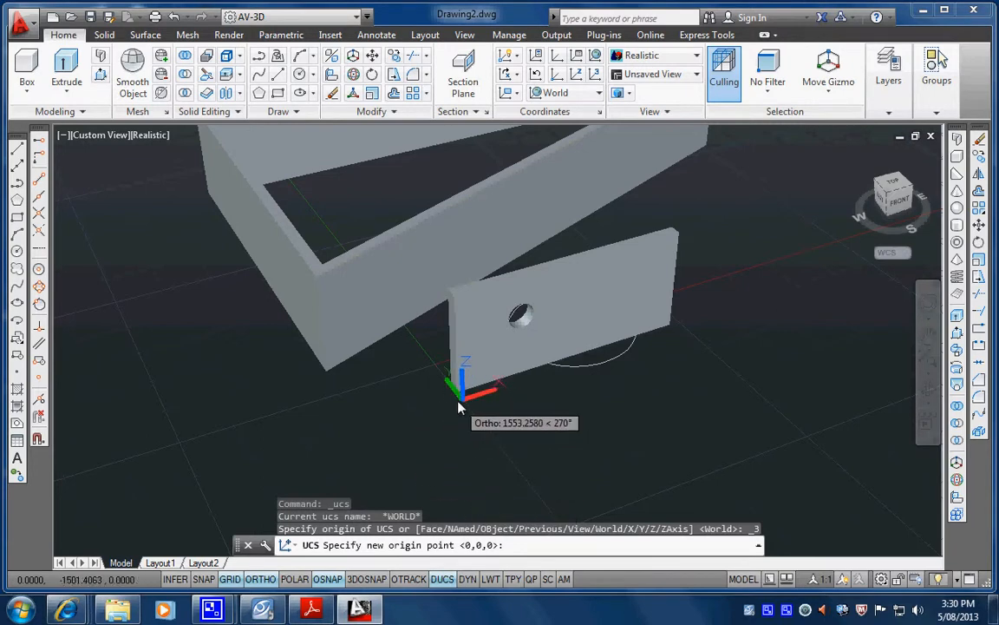
scroll(457, 396, up, 5)
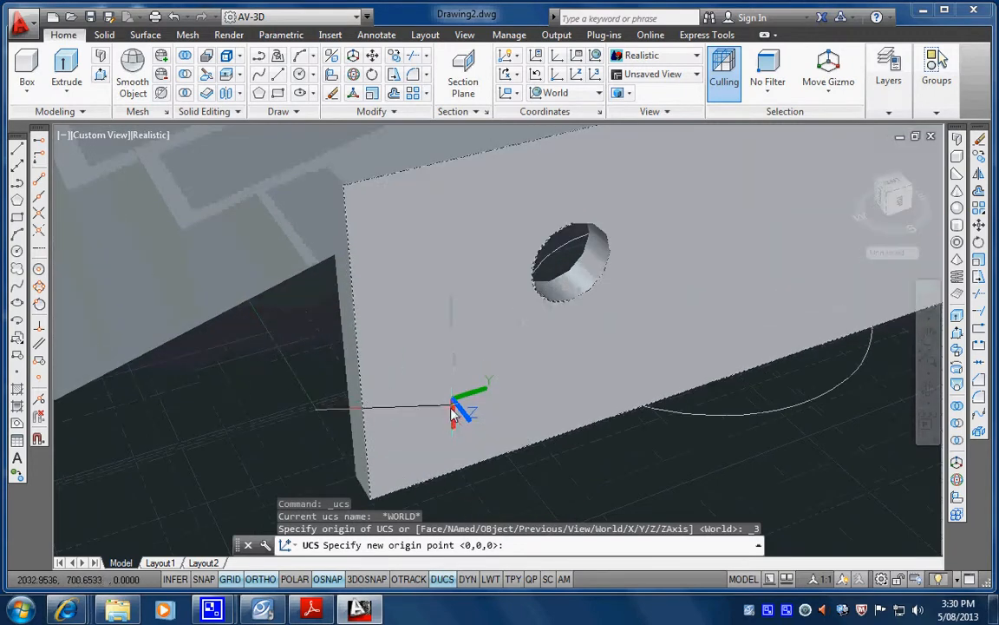
click(370, 492)
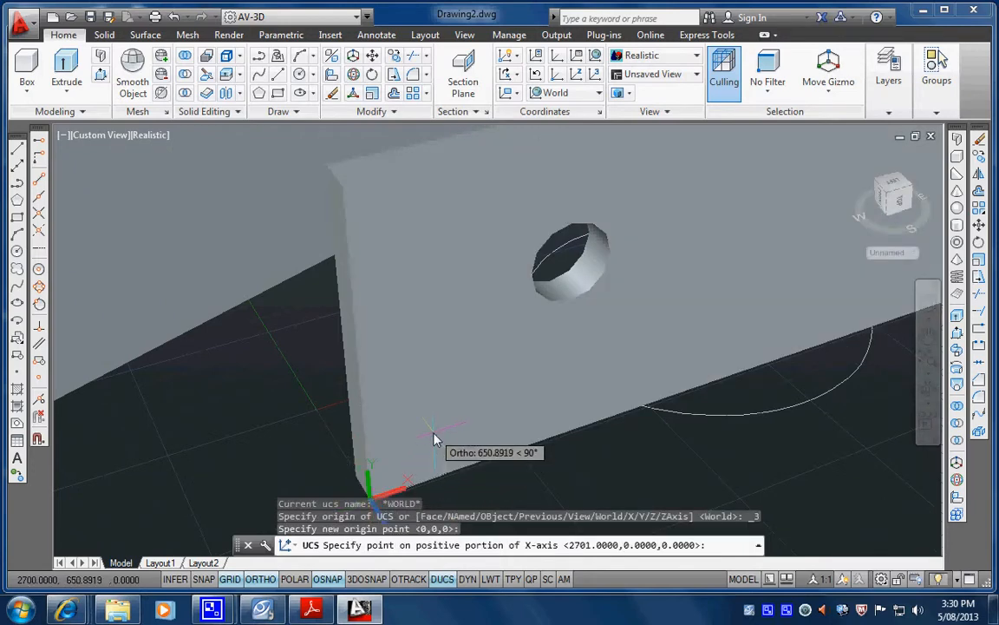
scroll(720, 433, down, 4)
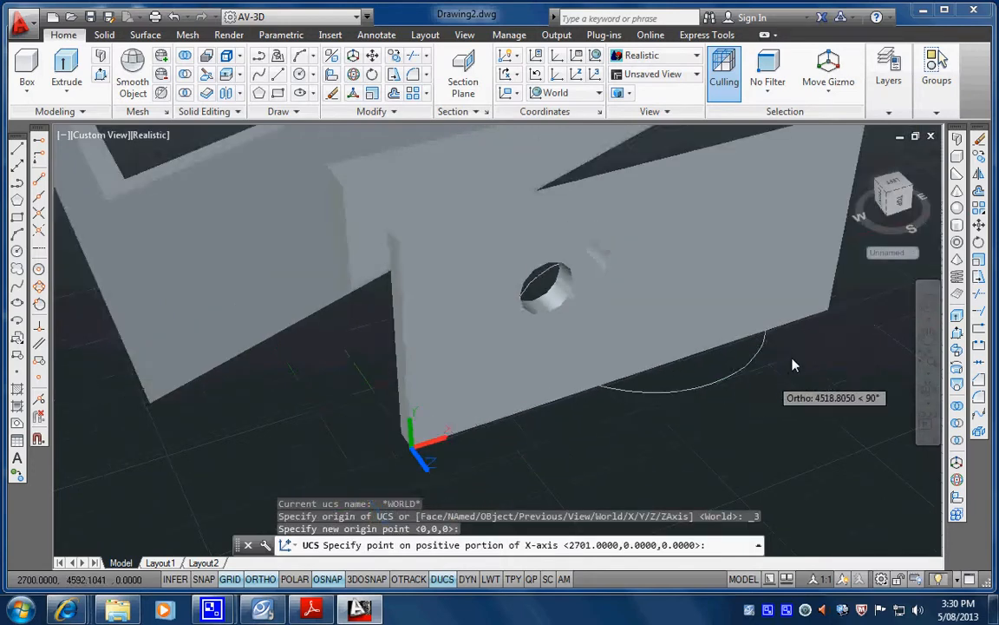
shift+middle_drag(756, 452, 540, 367)
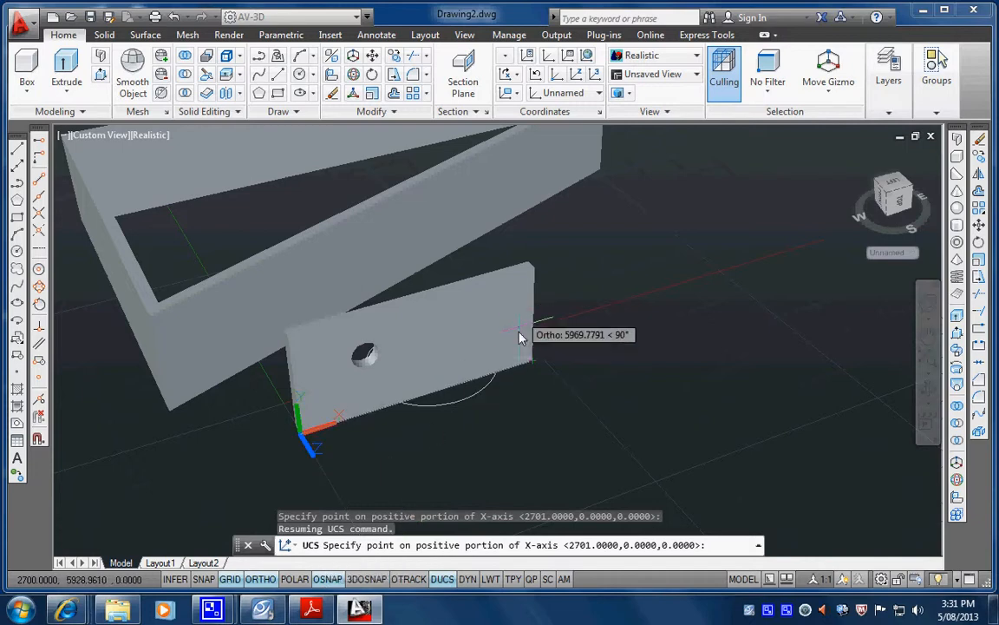
click(529, 362)
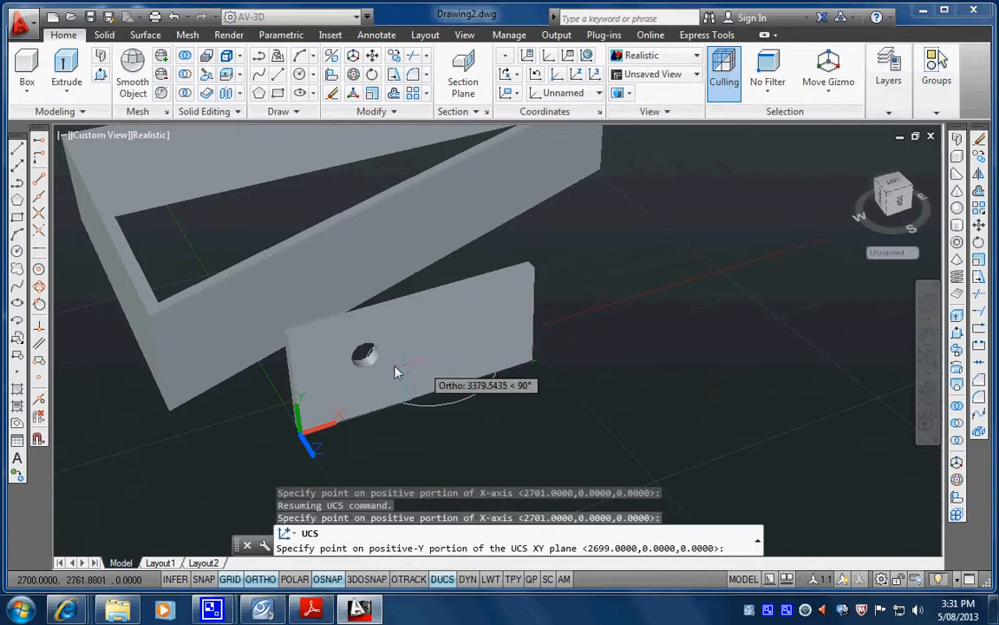
click(289, 338)
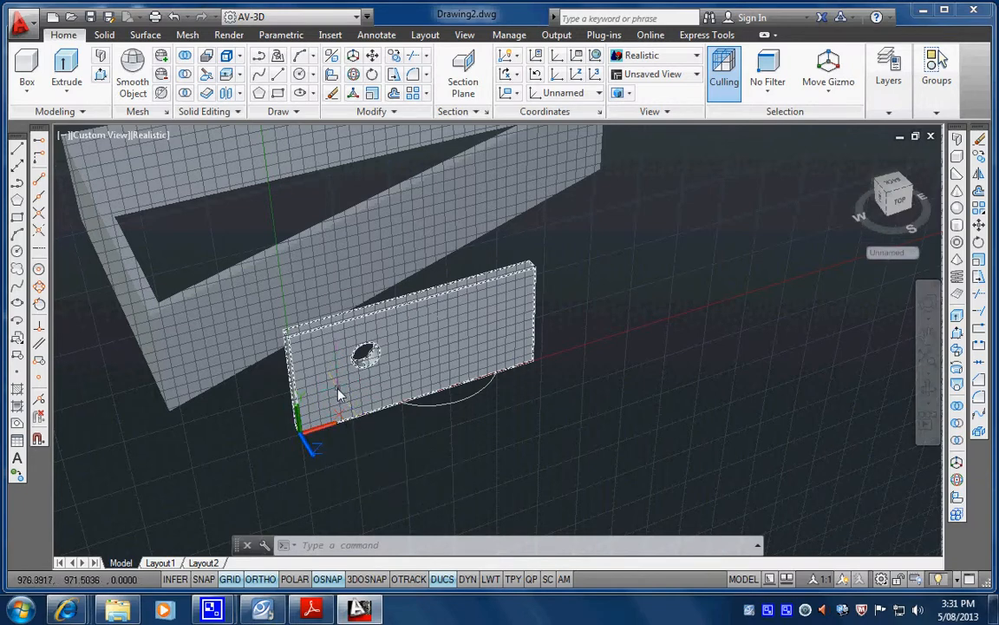
- Draw a 1500 by 1000 rectangle on the plate's front face with its first corner at 1000,1000
mouse_move(338, 395)
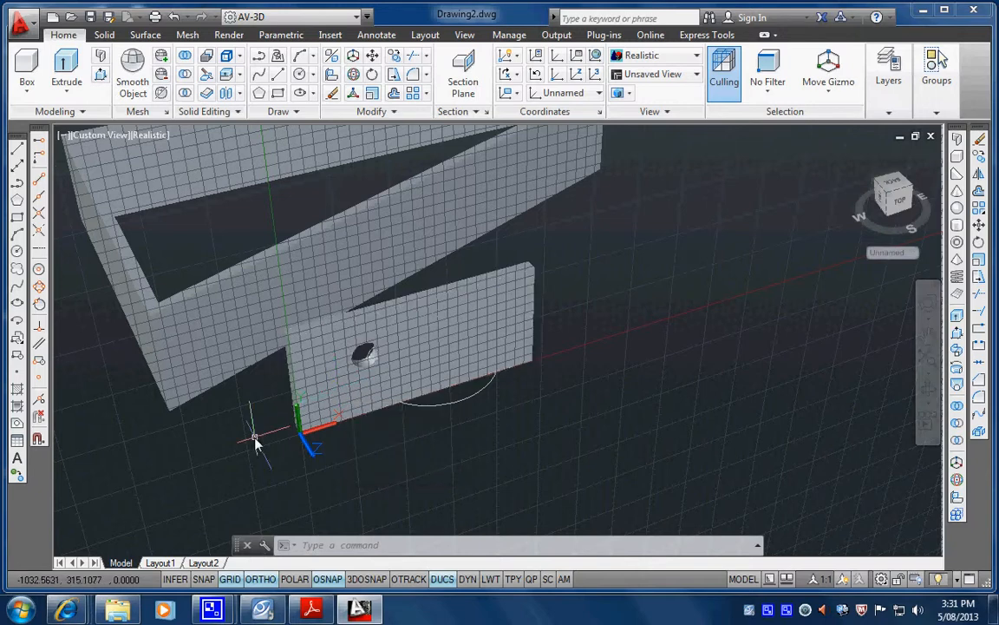
text(REC)
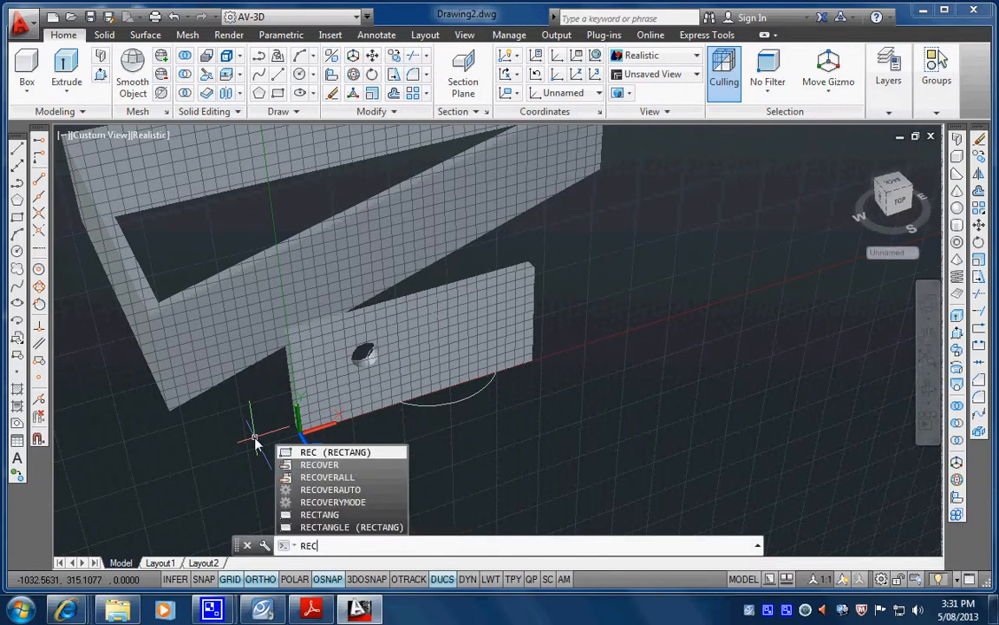
key(Return)
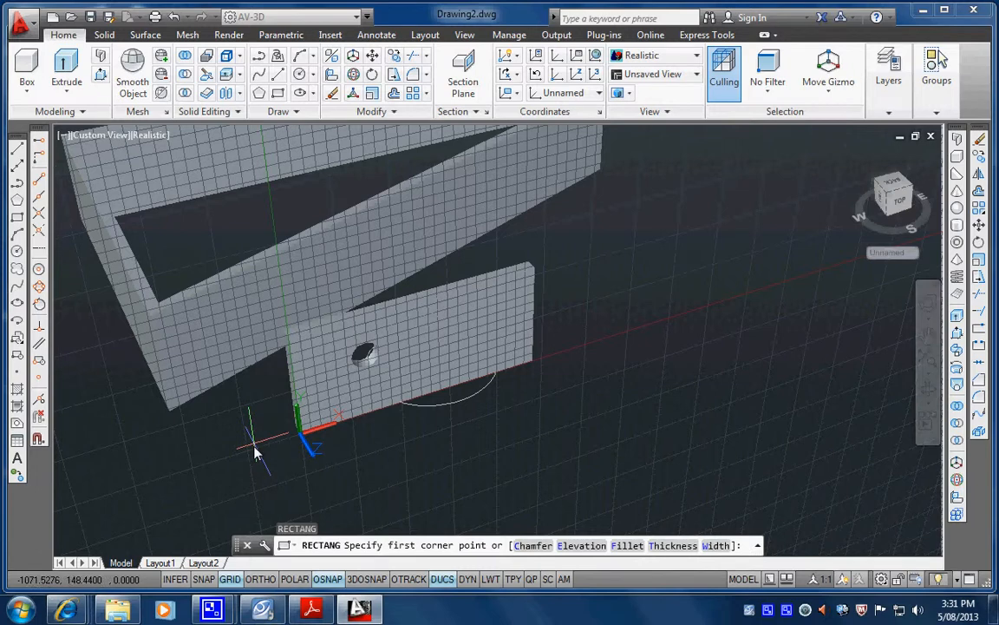
text(1000)
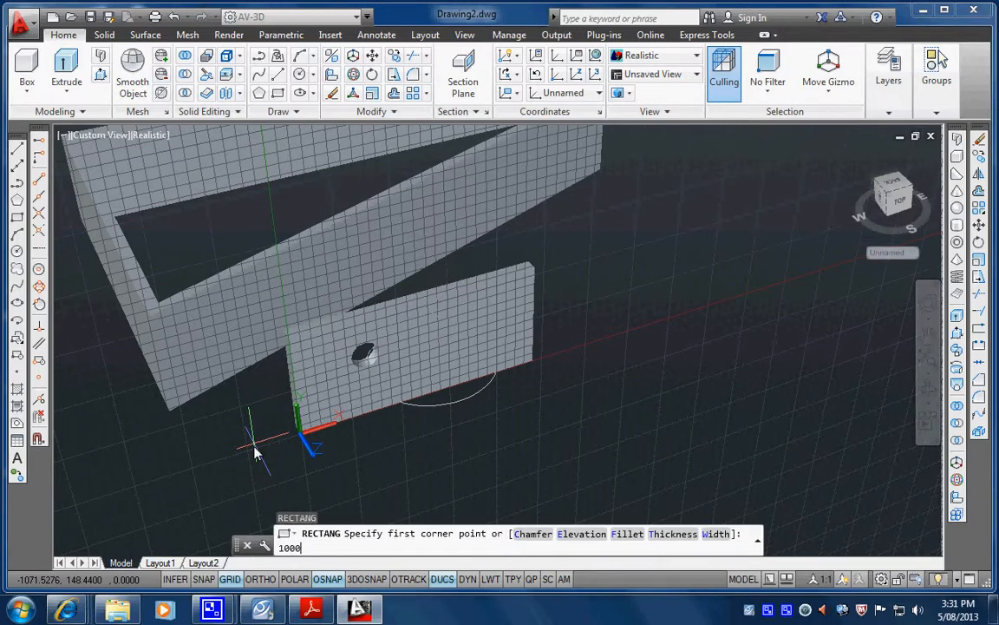
text(,100)
key(Return)
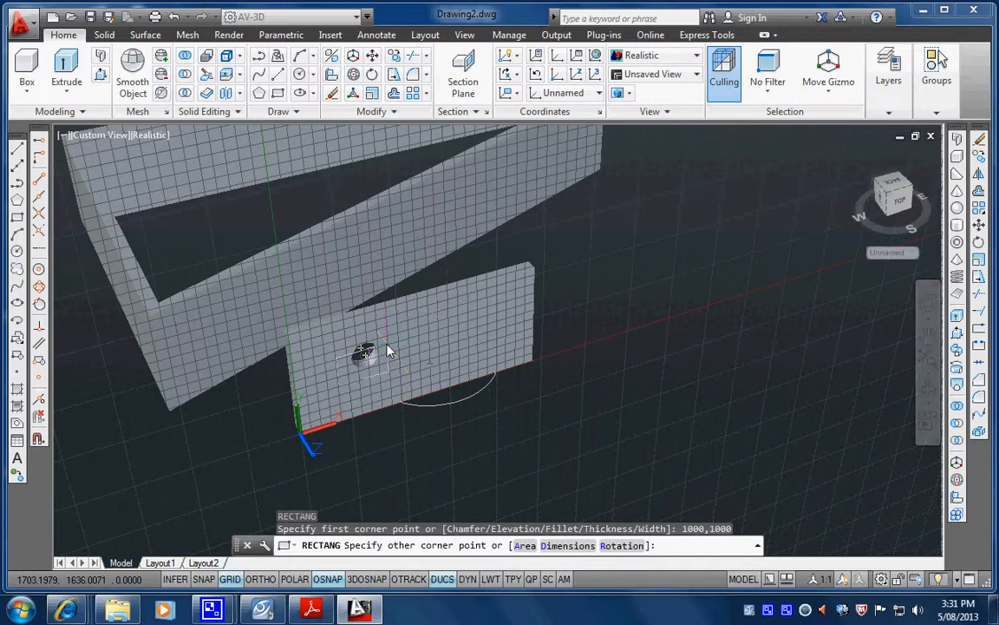
text(@)
text(1500,1000)
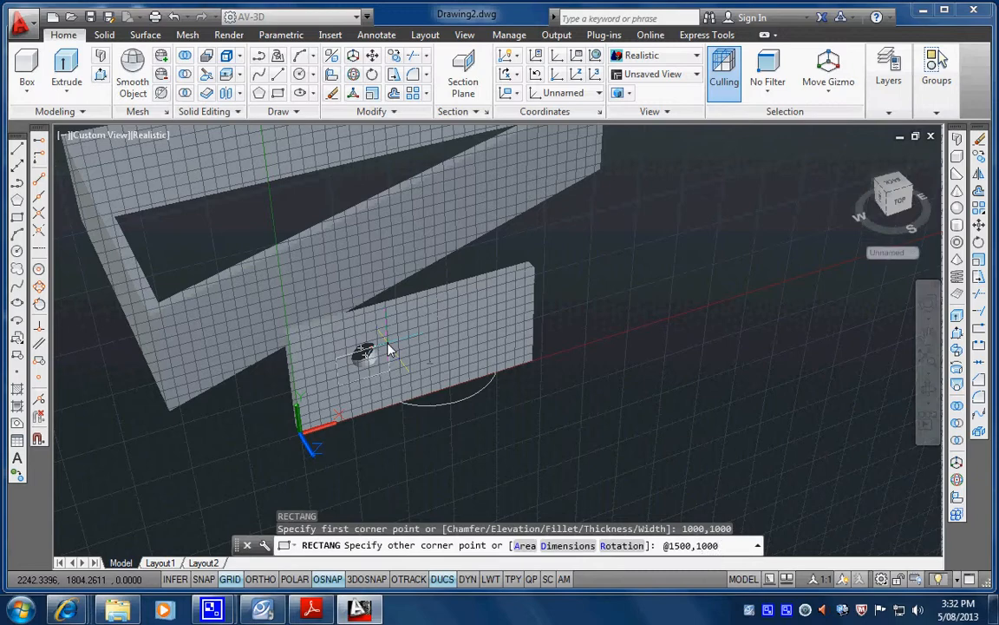
key(Return)
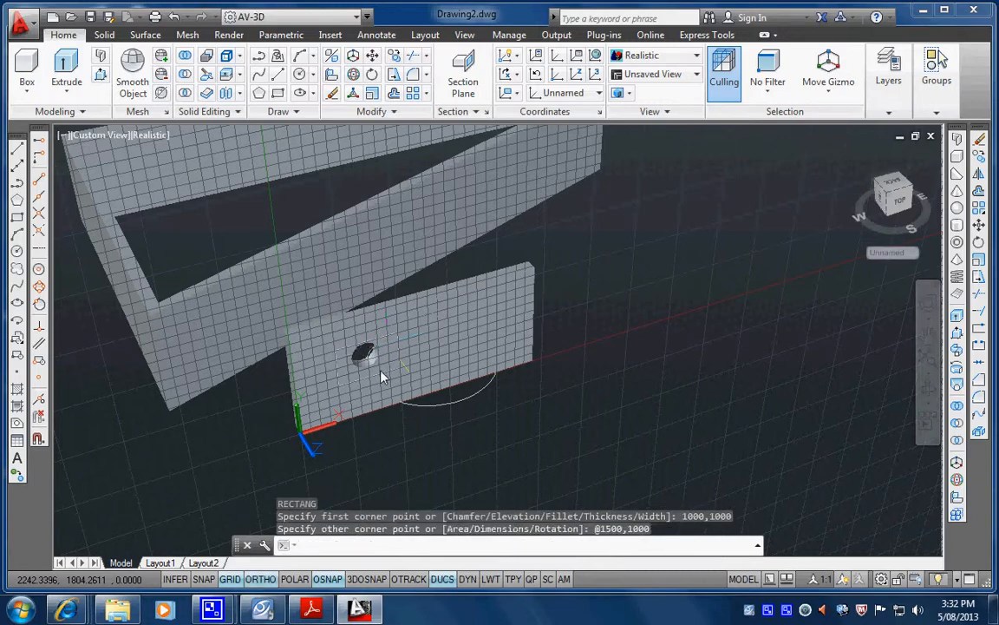
scroll(381, 360, up, 3)
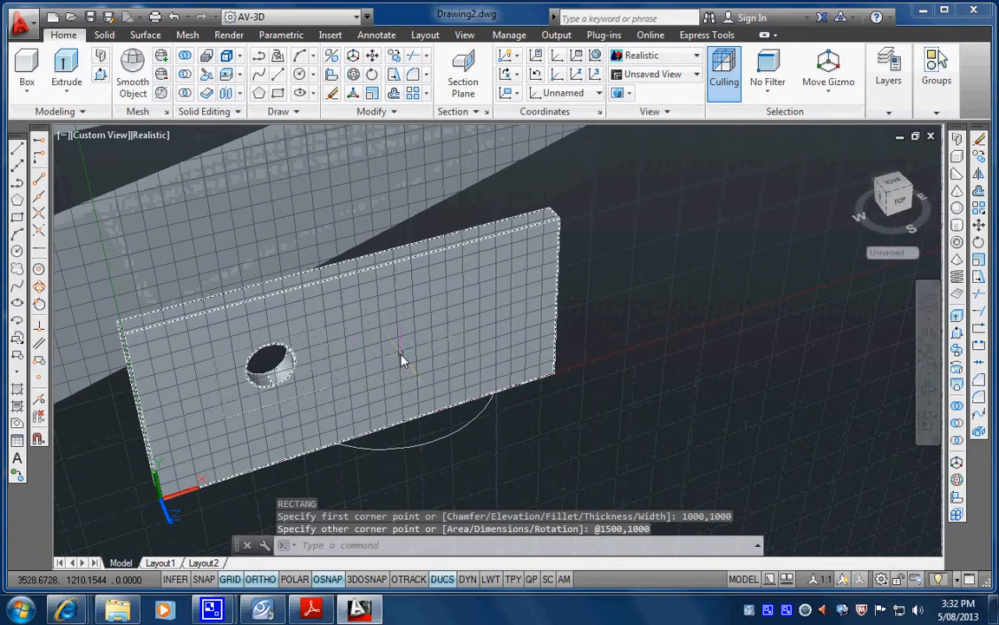
click(295, 369)
key(Escape)
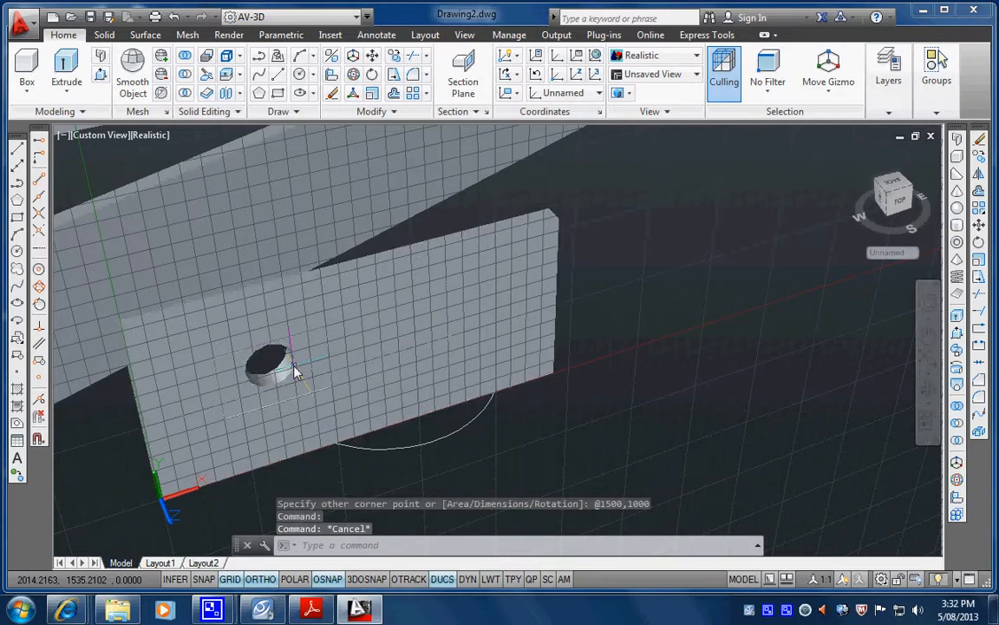
click(294, 371)
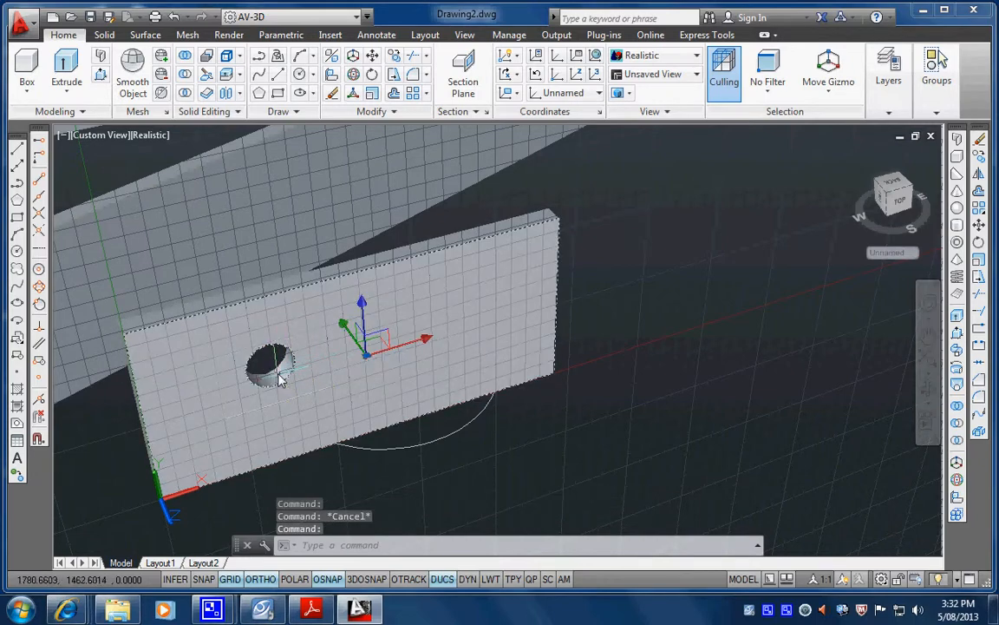
key(Escape)
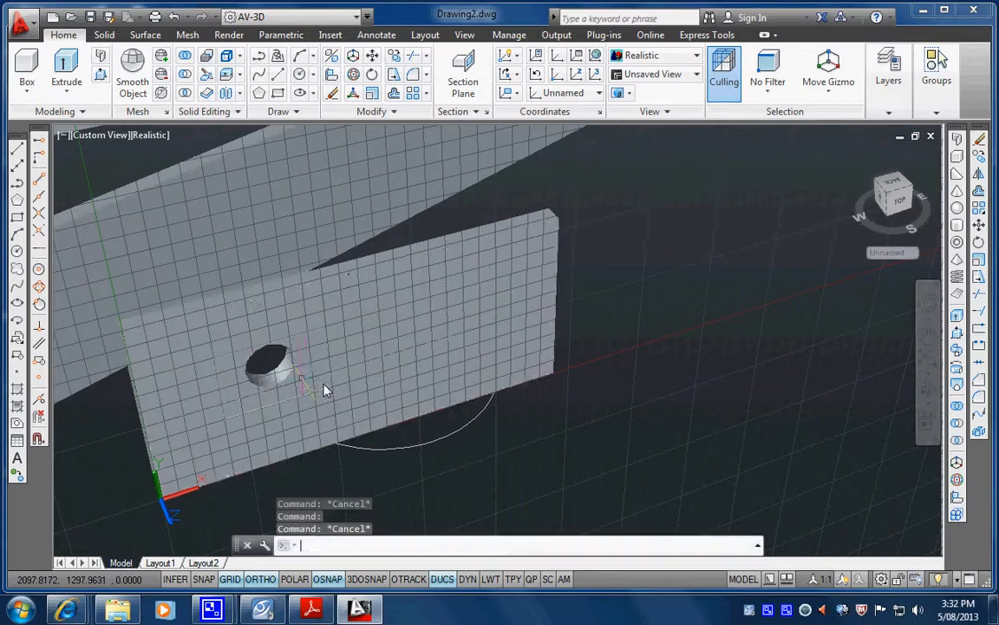
- Move the rectangle 2000 along the positive X direction, away from the round hole
ctrl+click(303, 342)
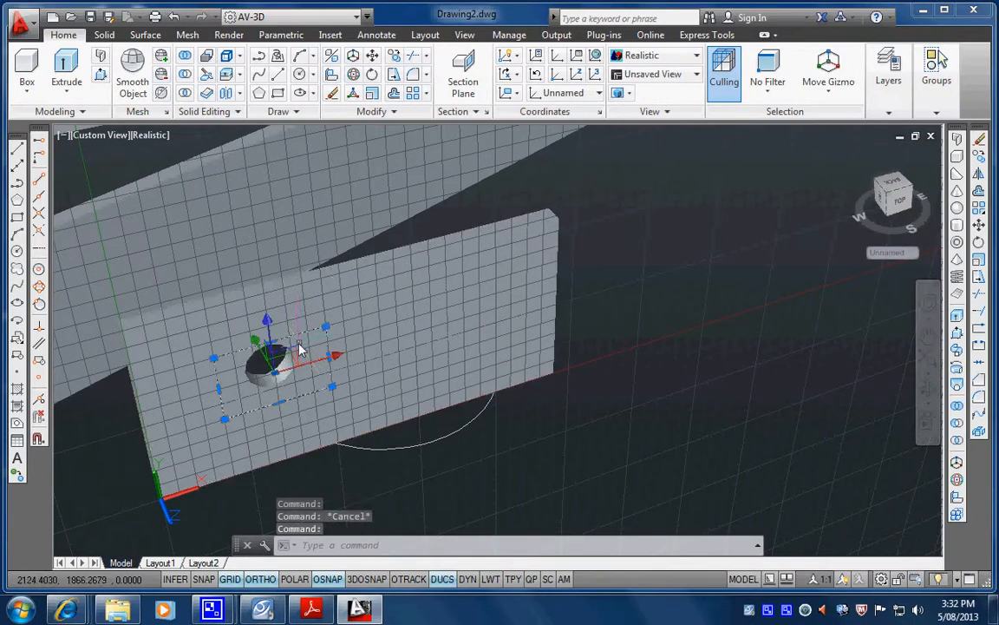
text(m)
key(Return)
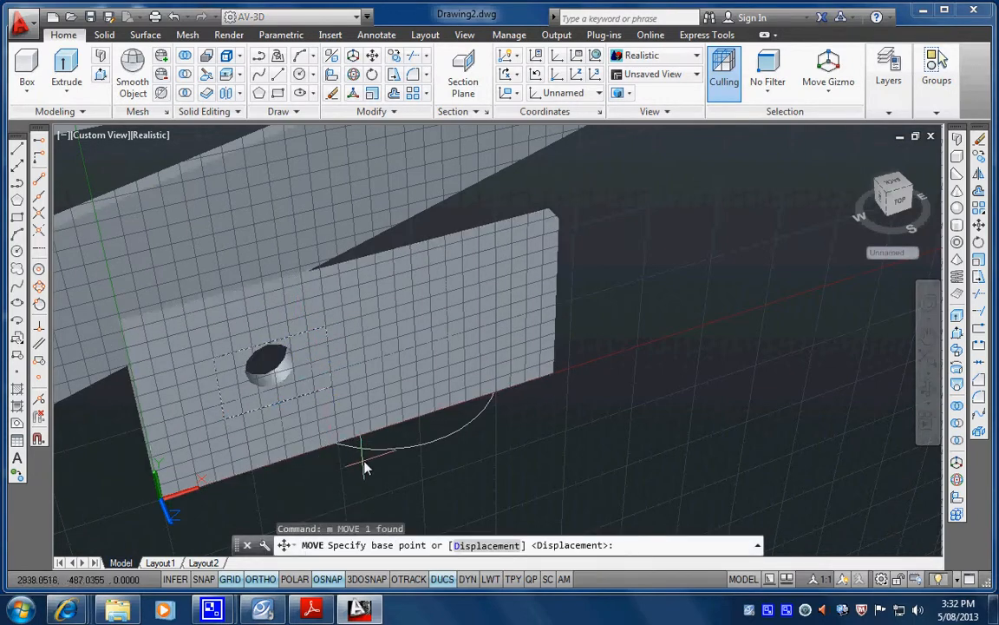
click(395, 465)
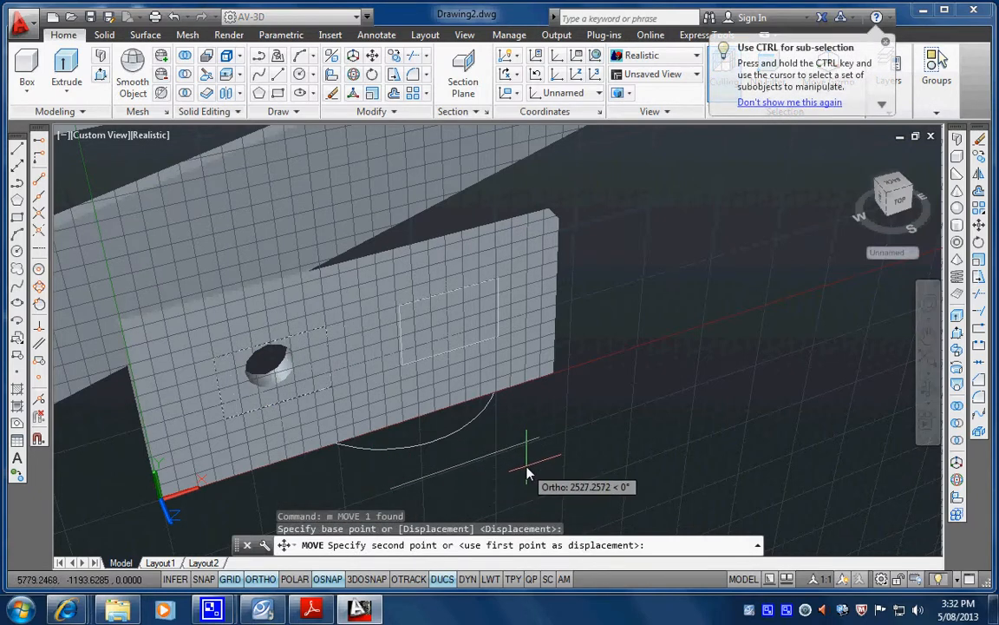
text(200)
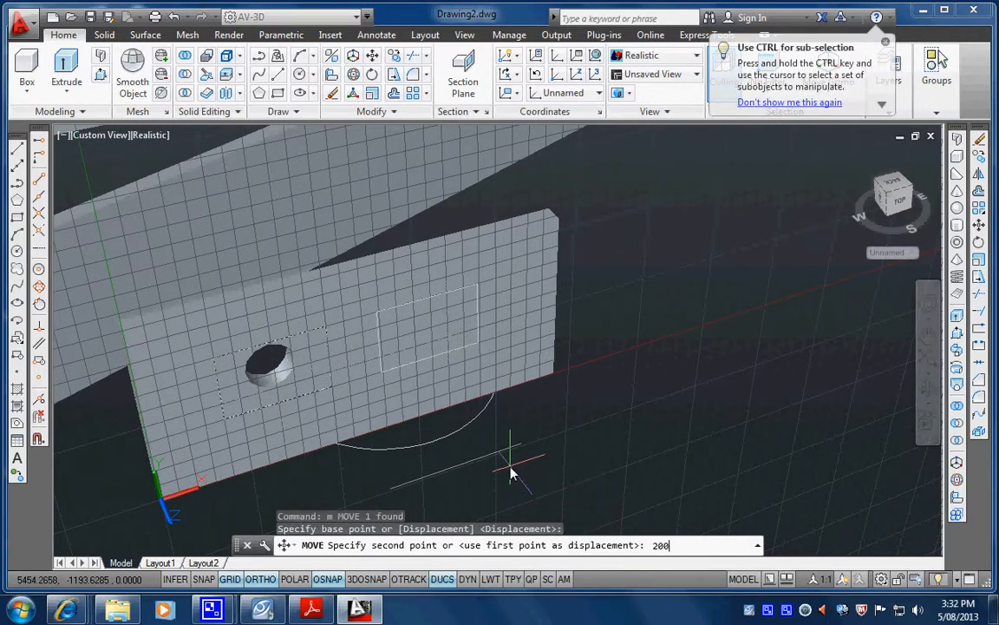
text(0)
key(Return)
key(Escape)
key(Escape)
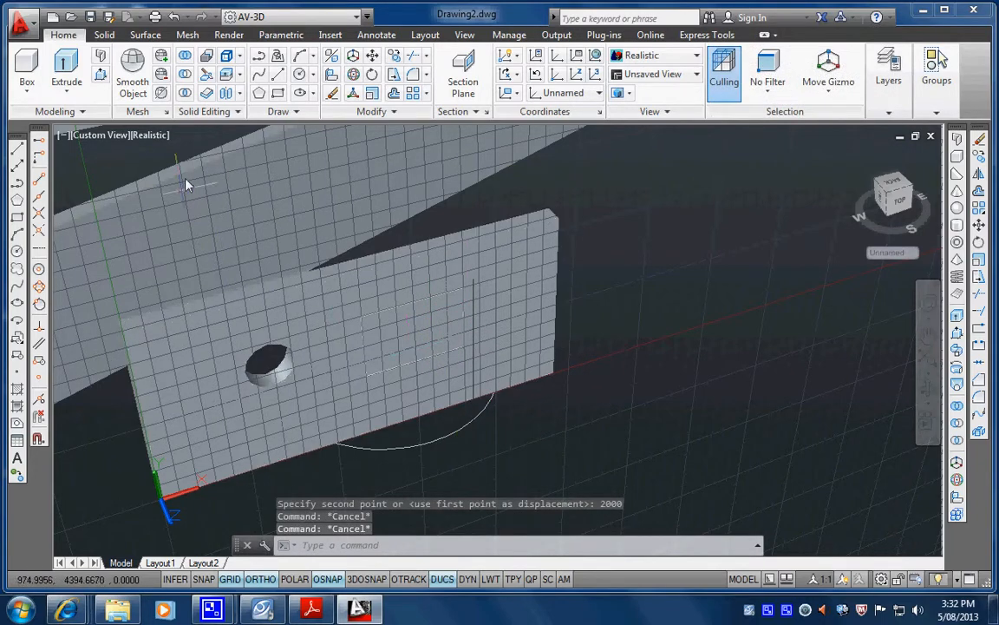
- Cut the rectangle through the plate's full thickness with Presspull, and restore the World UCS
shift+middle_drag(398, 417, 462, 413)
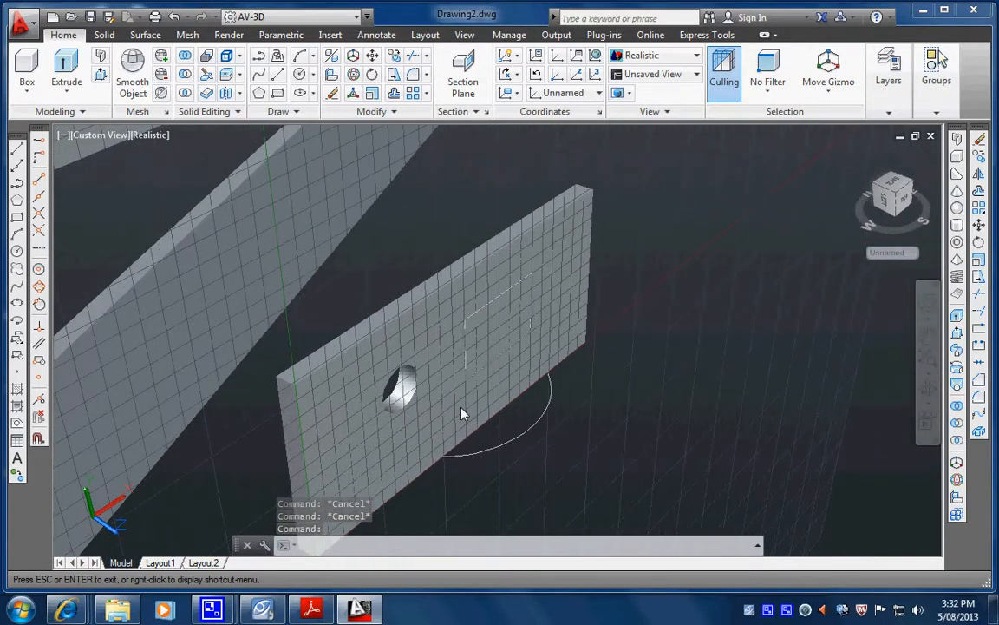
click(98, 73)
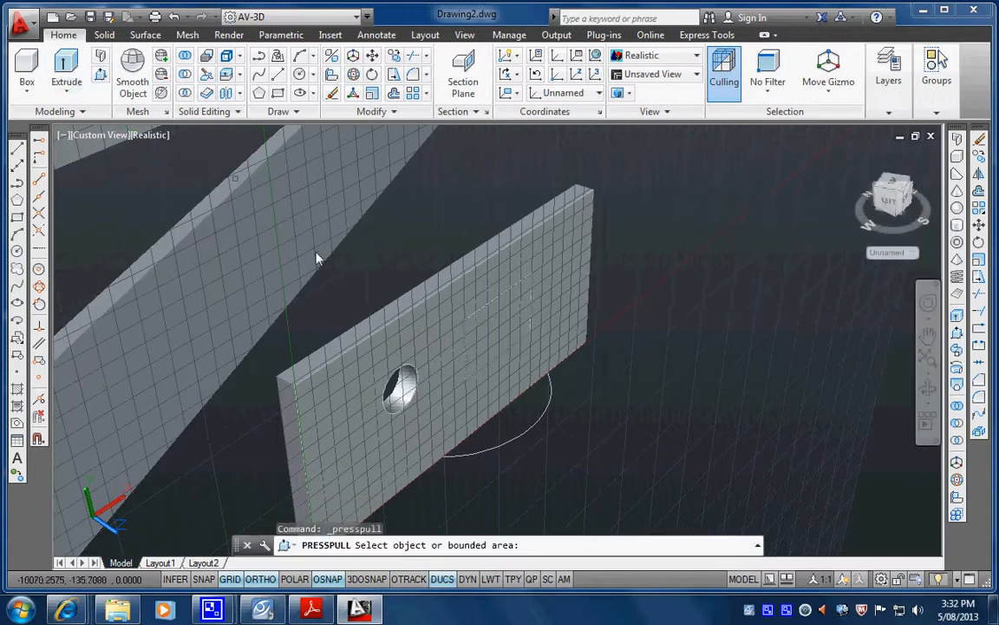
click(486, 327)
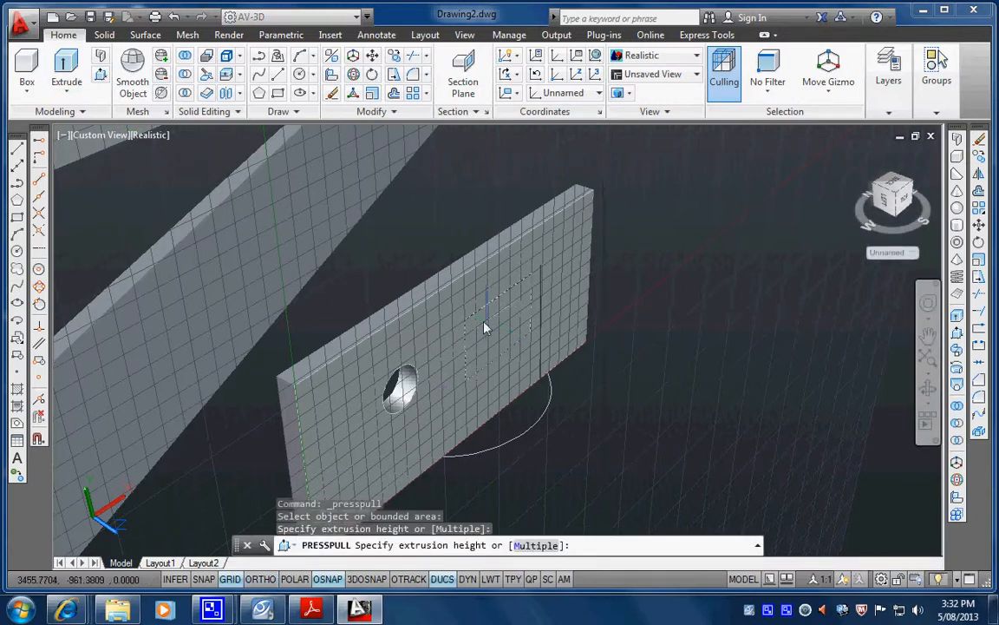
click(424, 266)
shift+middle_drag(569, 404, 524, 424)
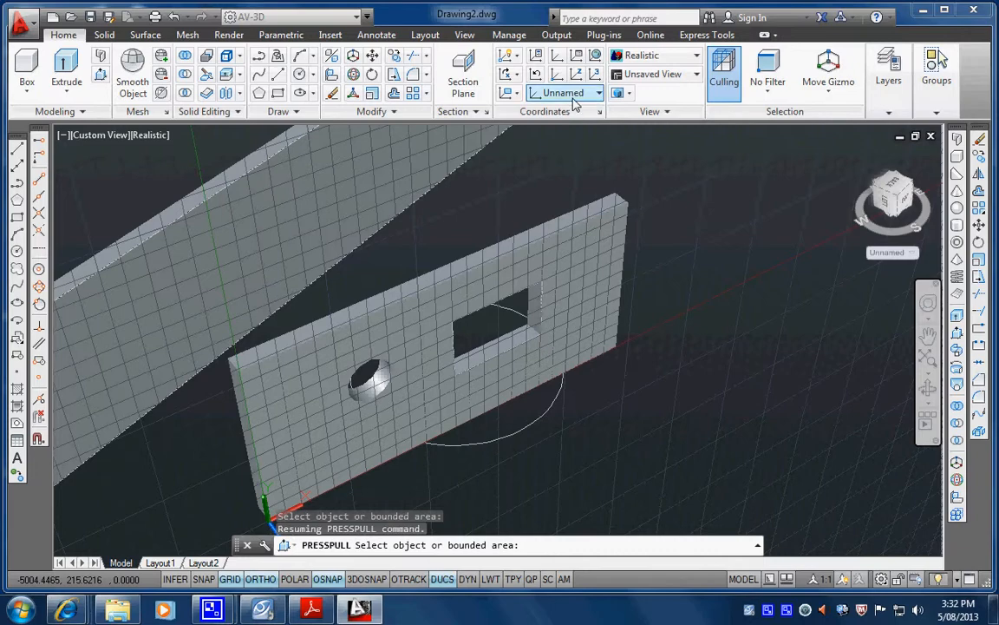
click(596, 56)
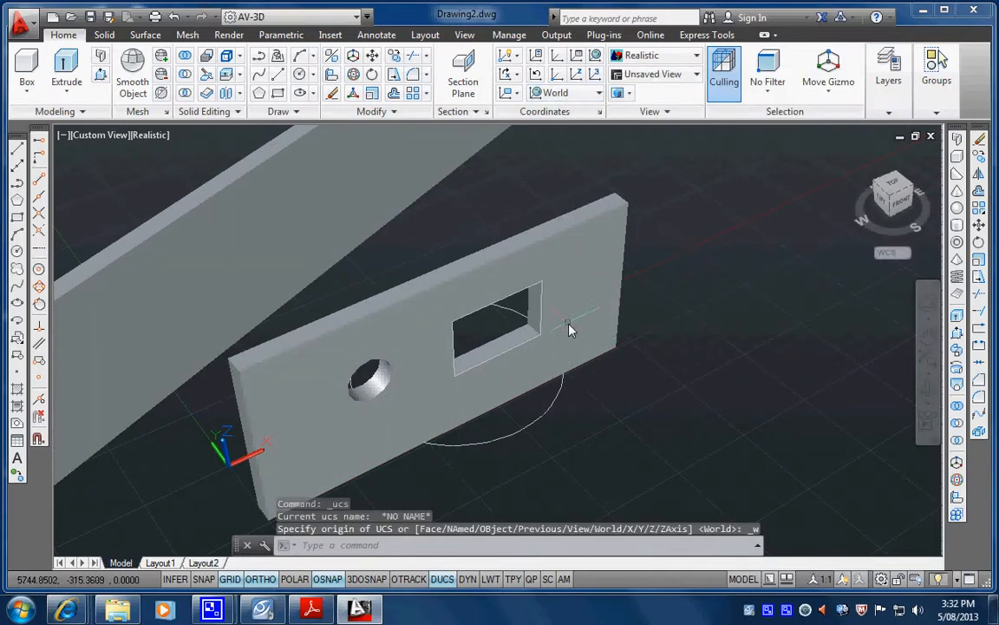
- Draw an open six-segment 3D polyline beside the holed plate, turning along Z, X and Y, its first segment rising about 3946
scroll(591, 350, down, 3)
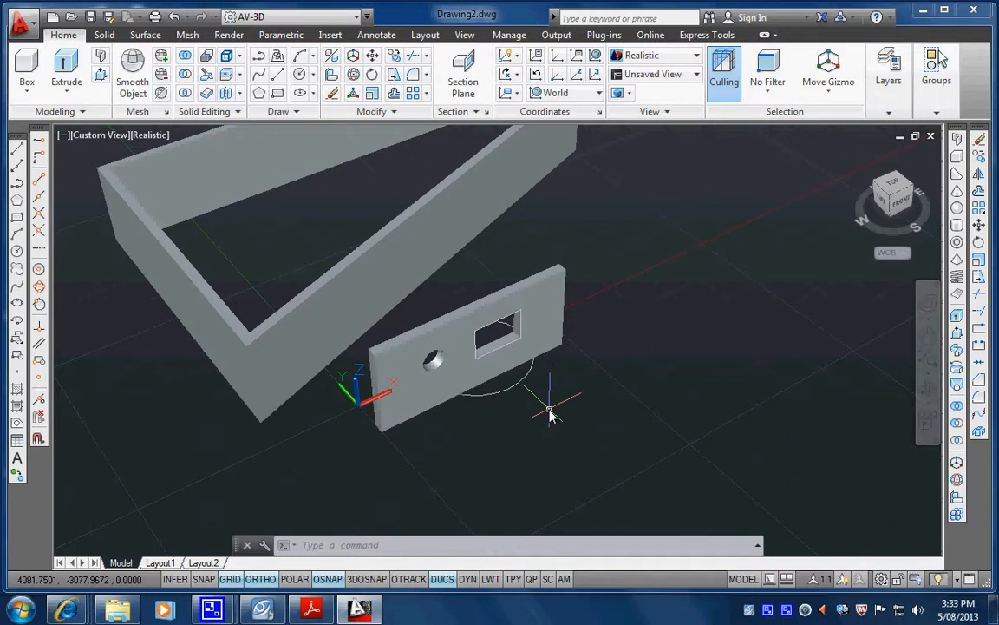
text(3)
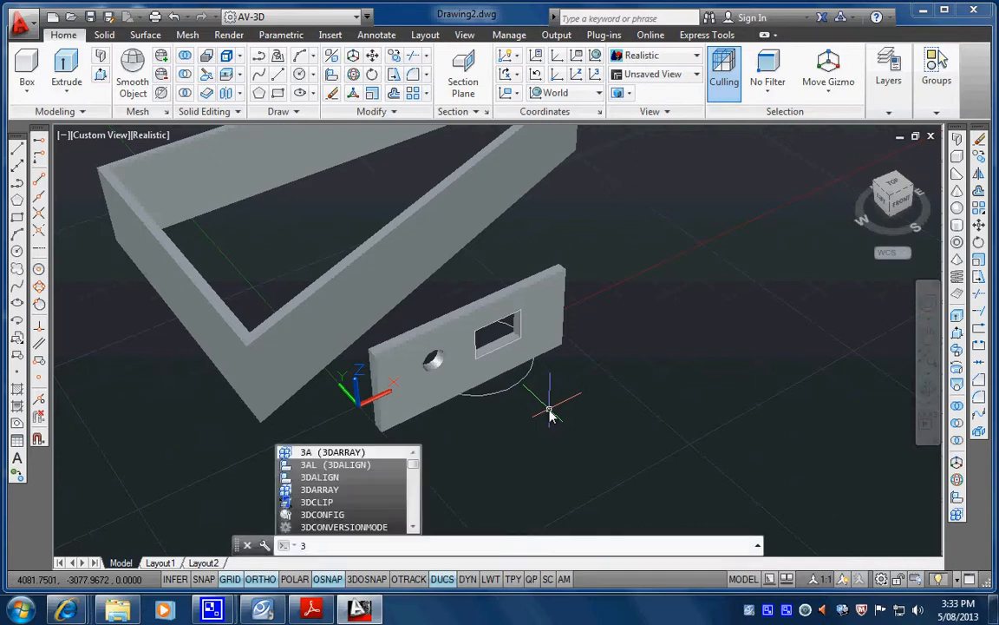
text(D)
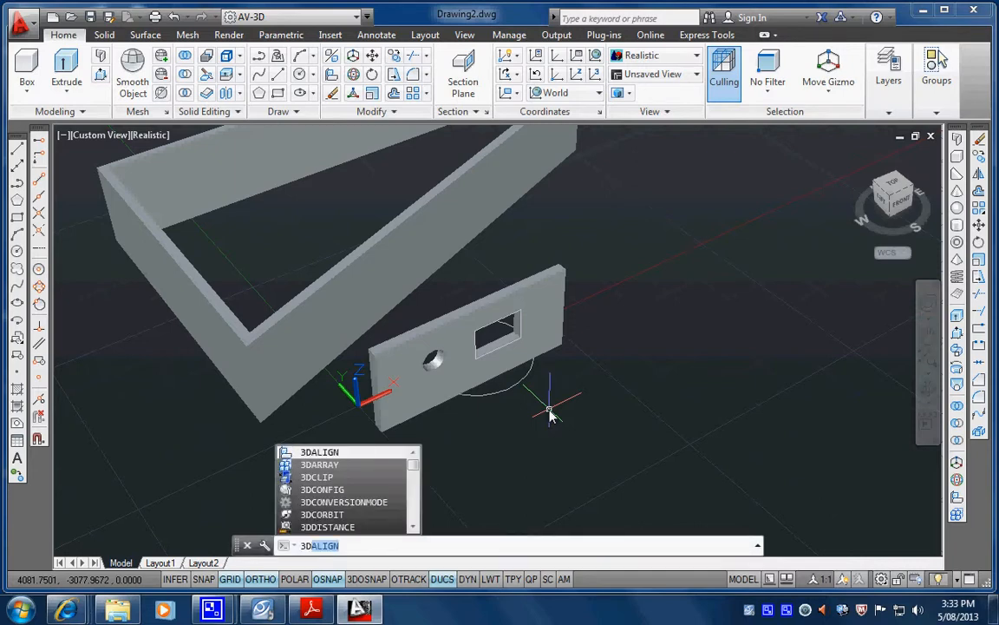
text(P)
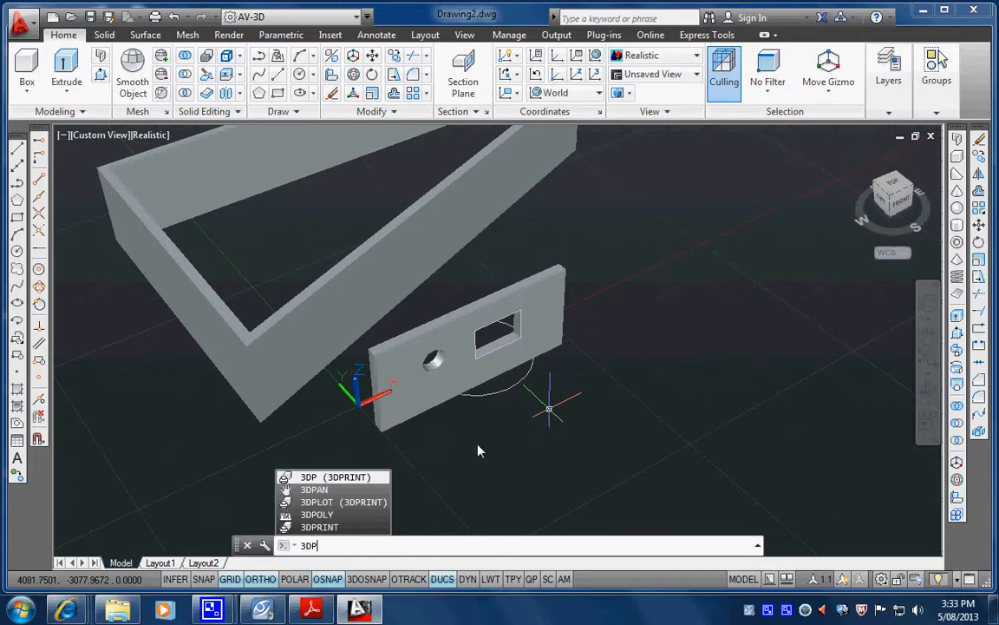
click(322, 517)
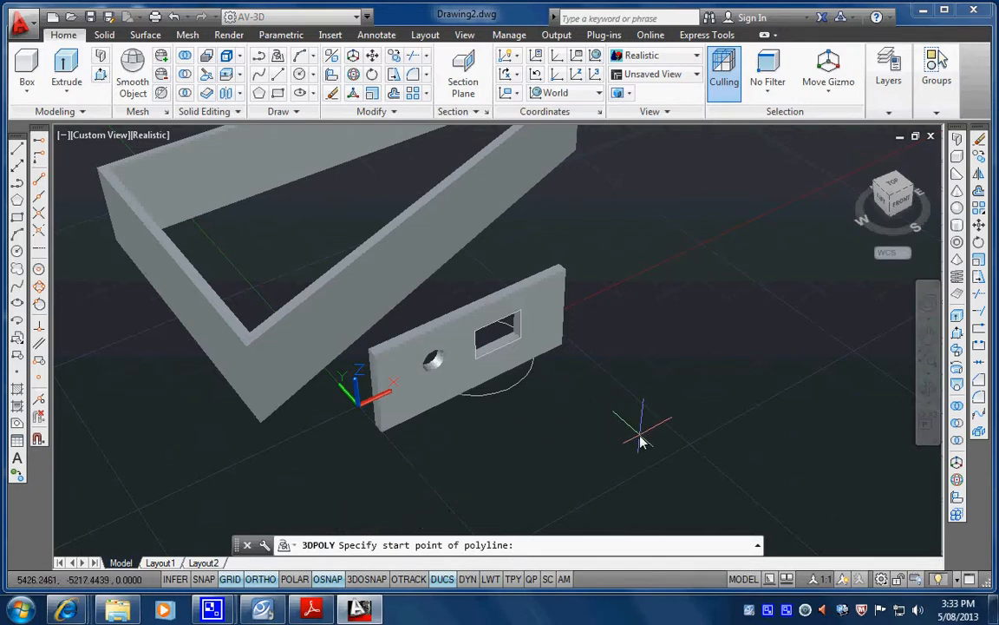
click(642, 440)
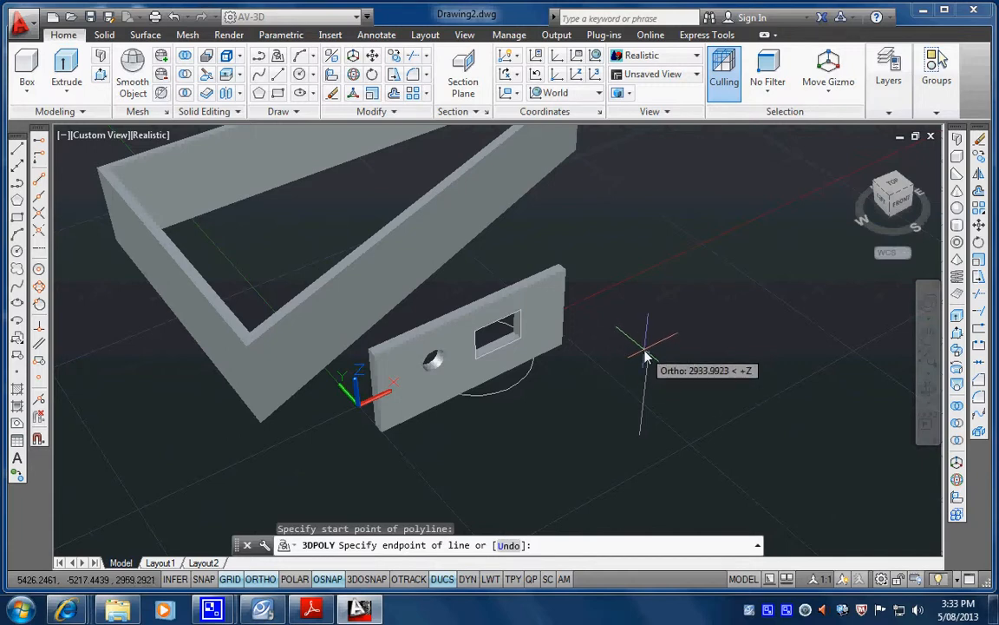
click(646, 321)
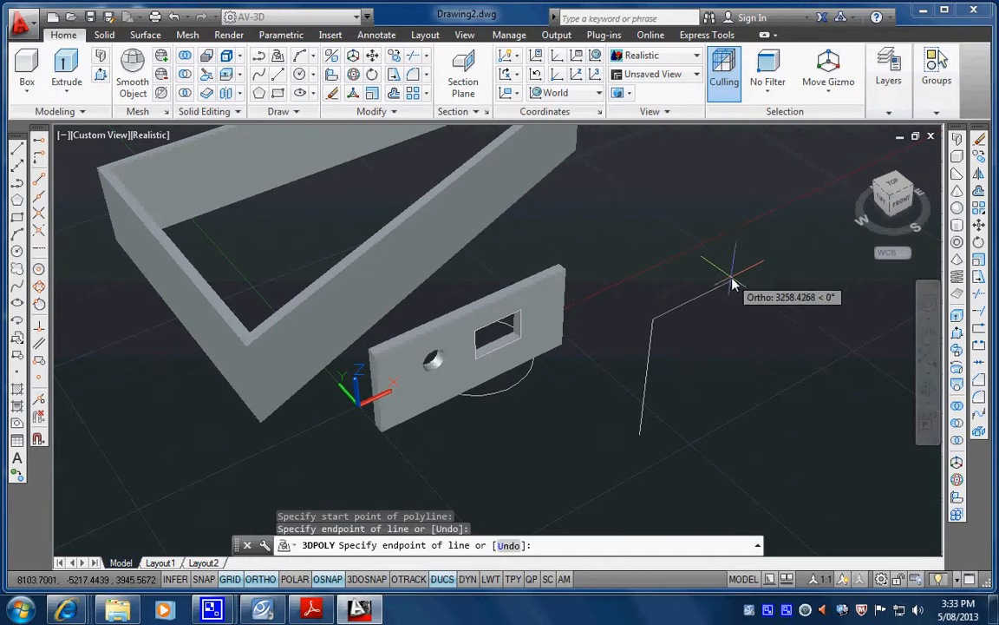
click(763, 260)
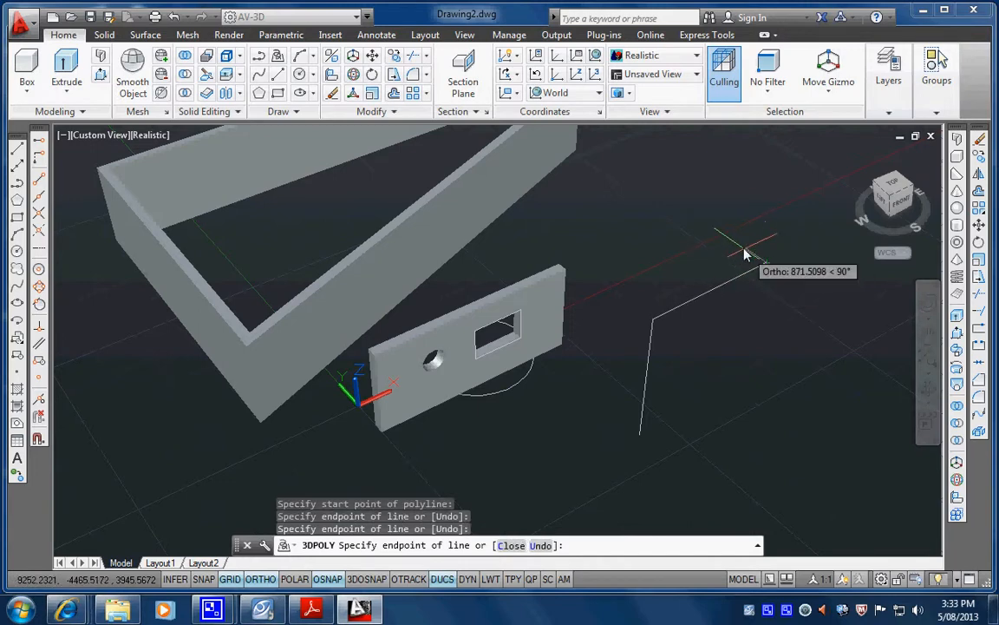
click(694, 213)
click(703, 141)
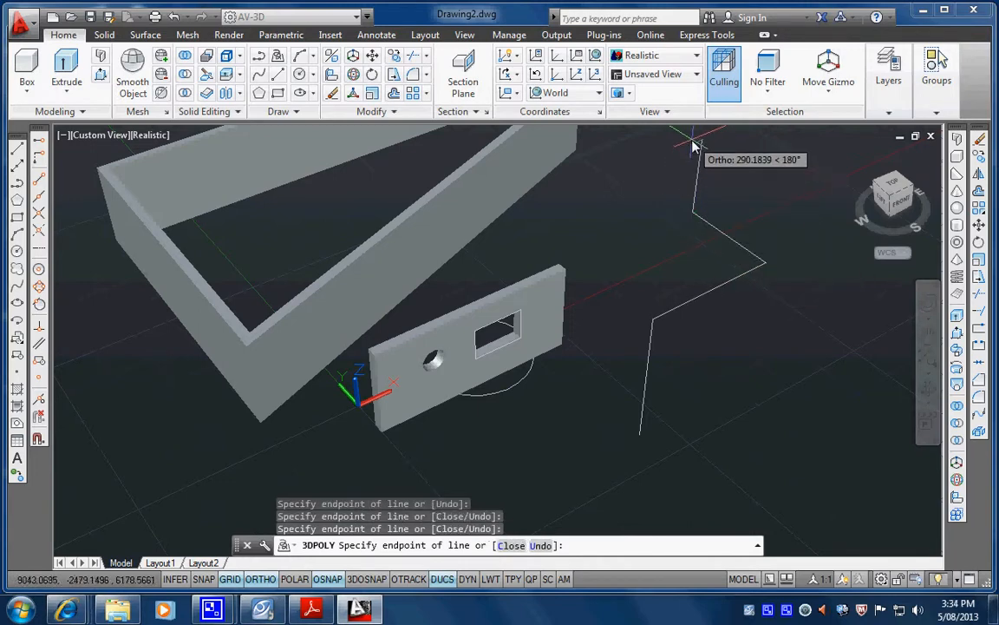
click(791, 195)
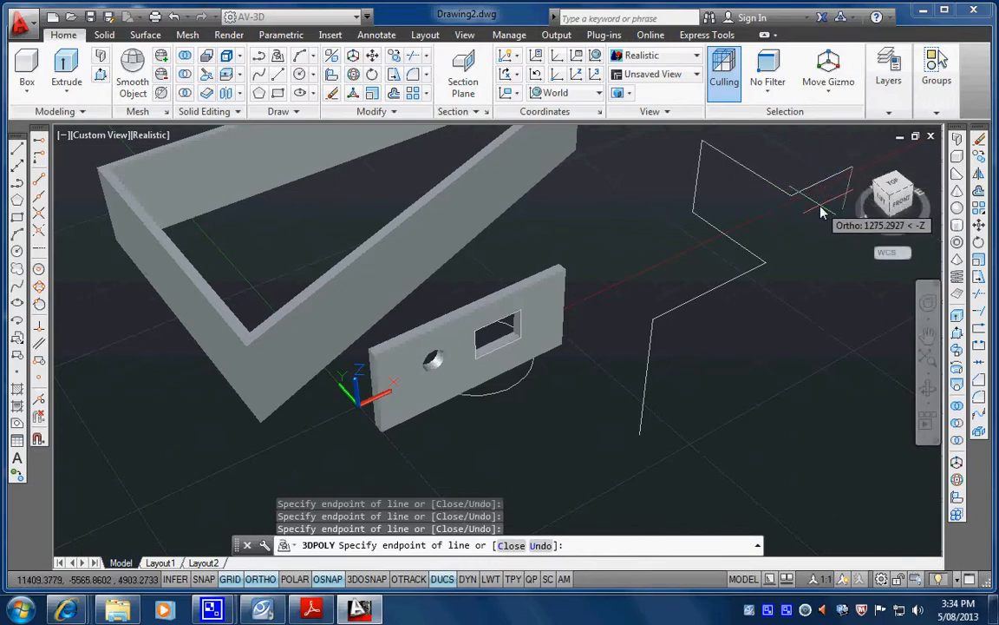
shift+middle_drag(821, 215, 799, 181)
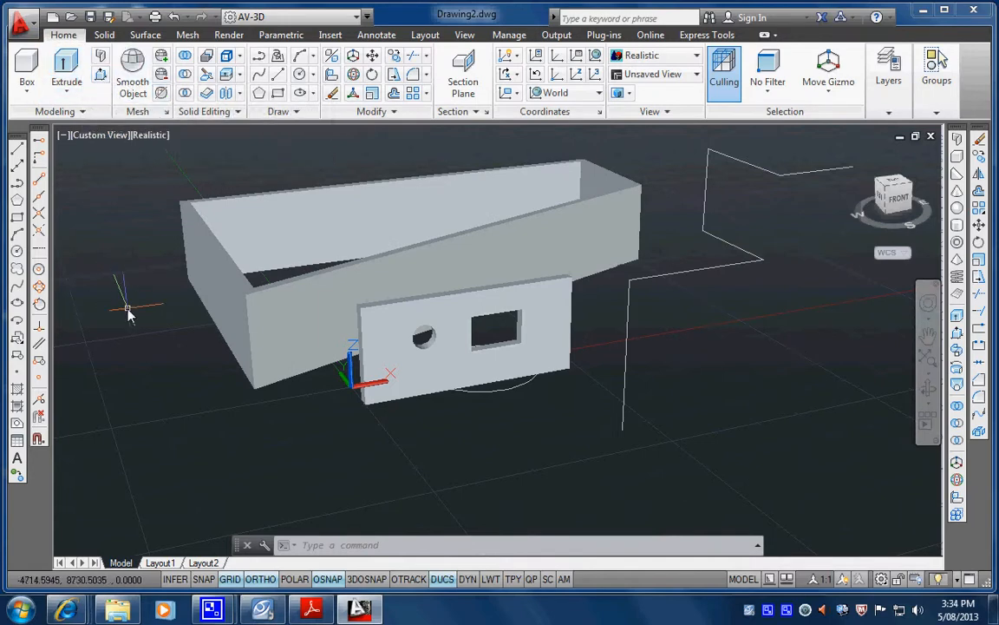
- Draw a small circle of about 151 radius on the ground in front of the holed plate
text(c)
key(Return)
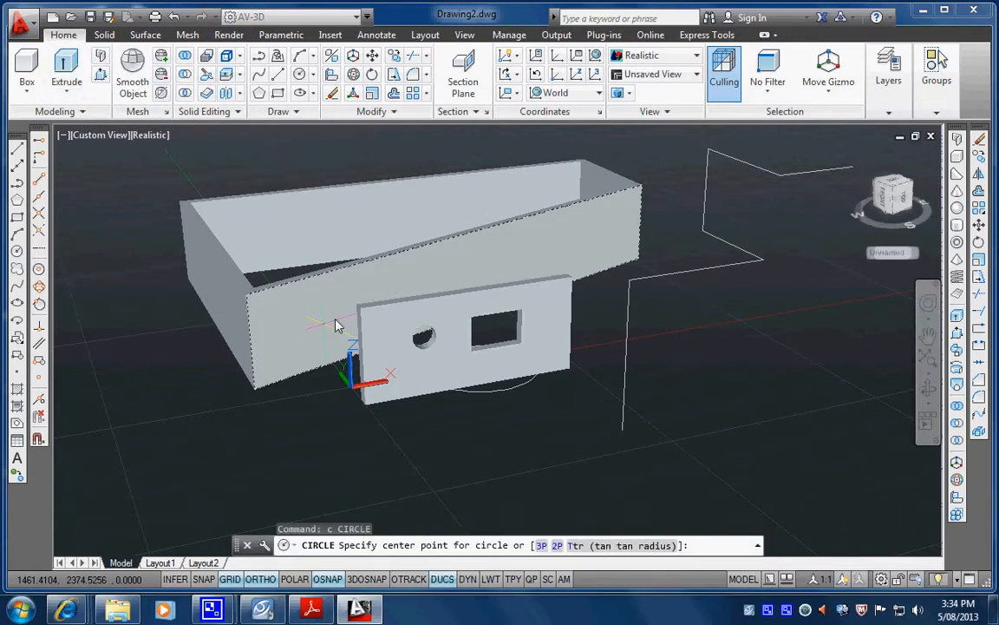
click(538, 468)
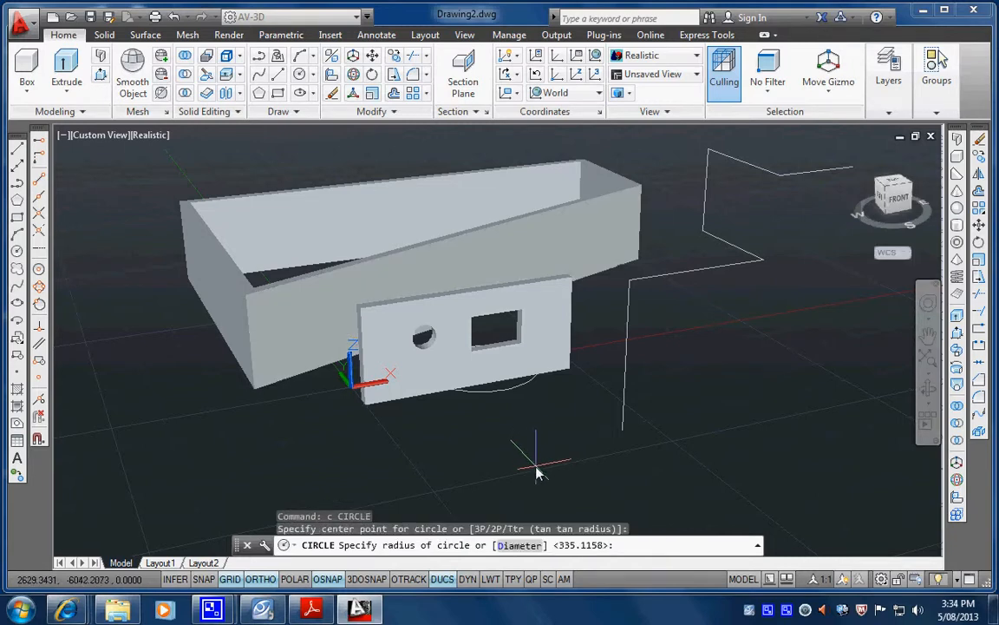
click(540, 469)
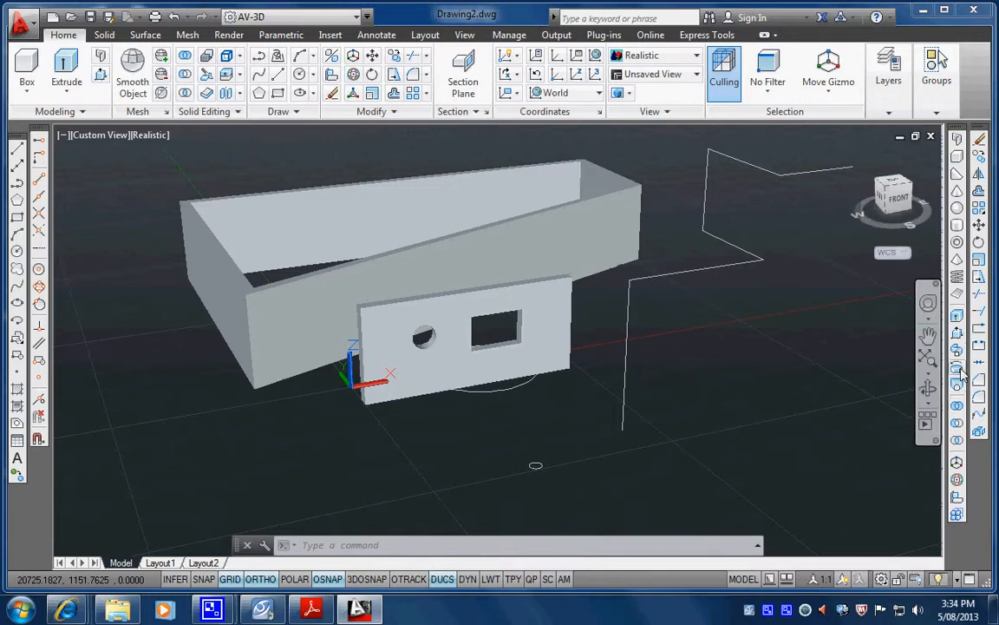
click(28, 93)
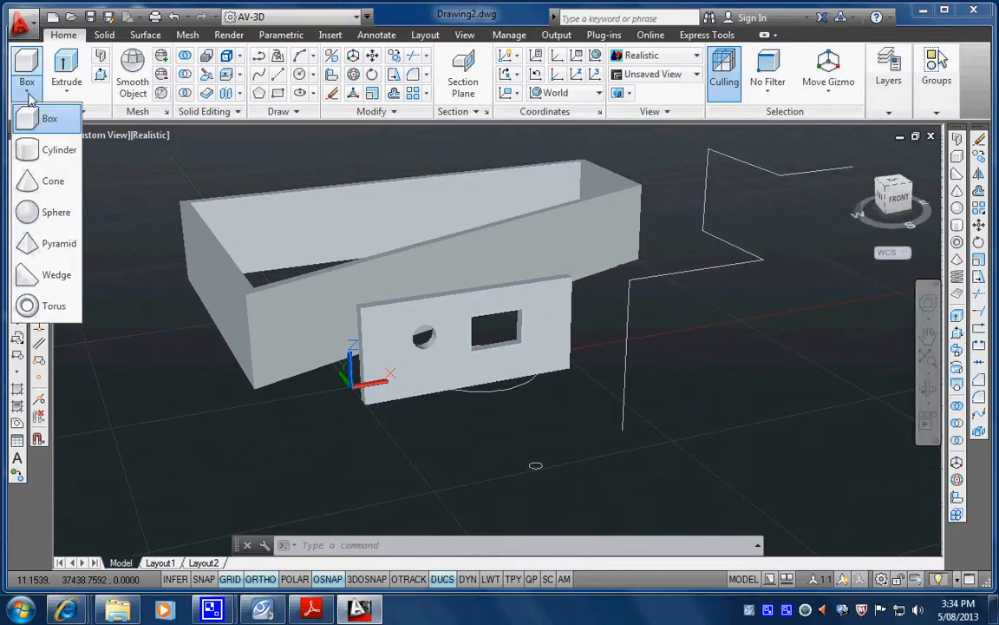
click(66, 93)
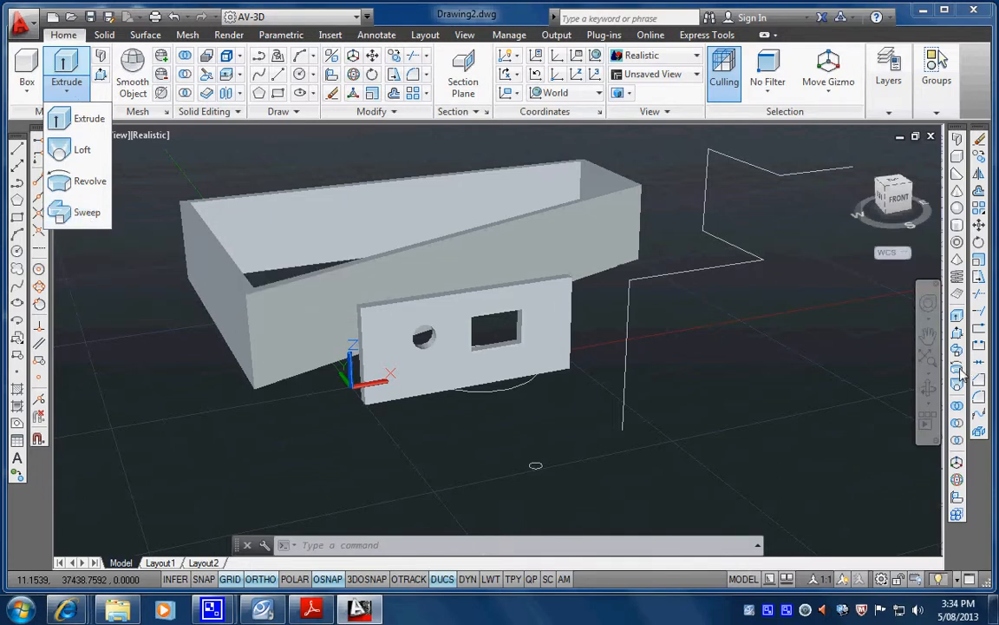
click(850, 353)
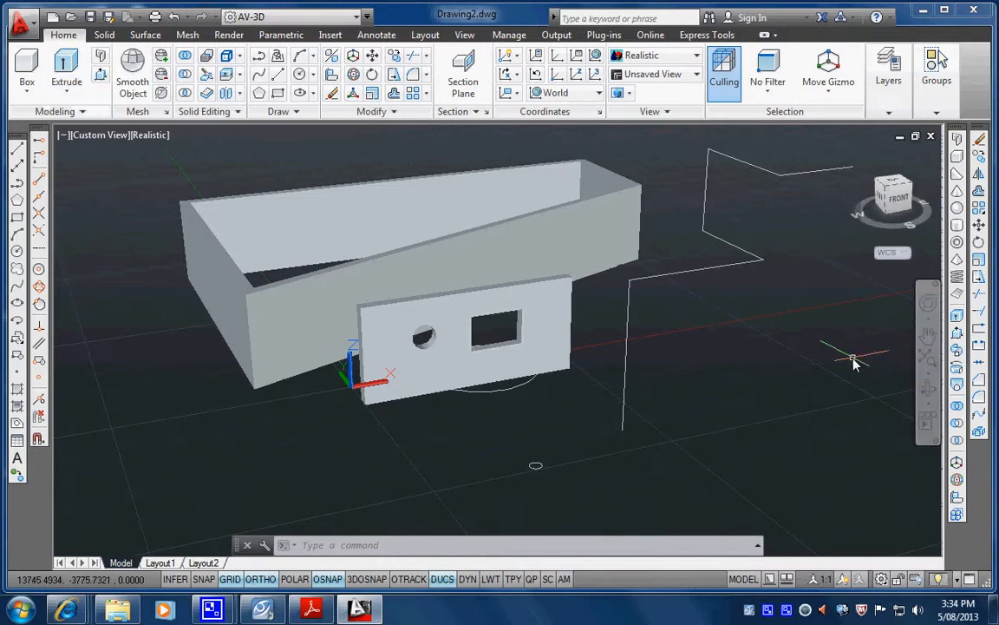
- Sweep the small circle along the 3D polyline to form a solid bent pipe
click(959, 357)
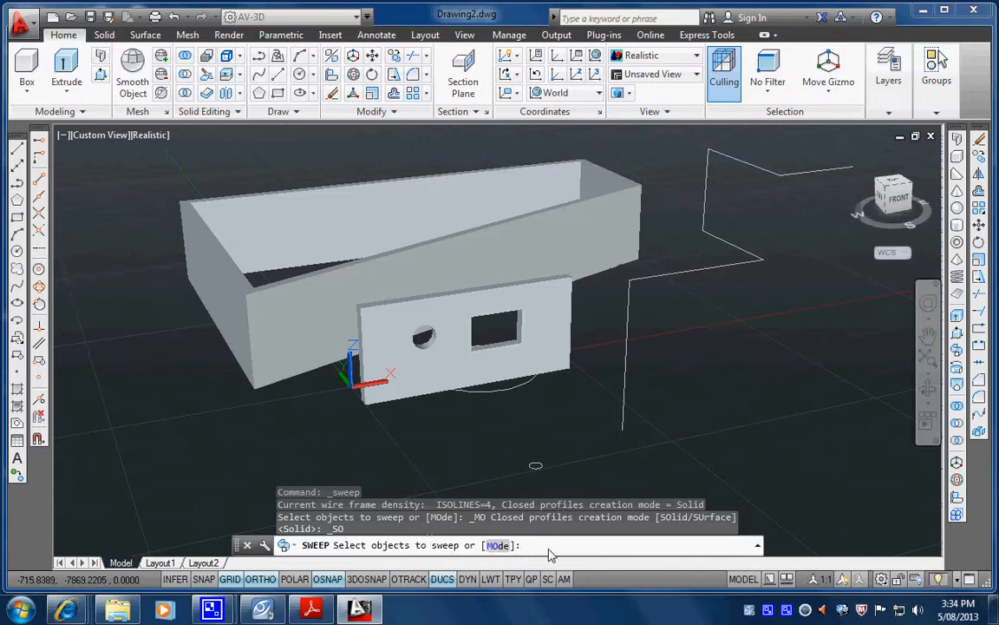
click(536, 468)
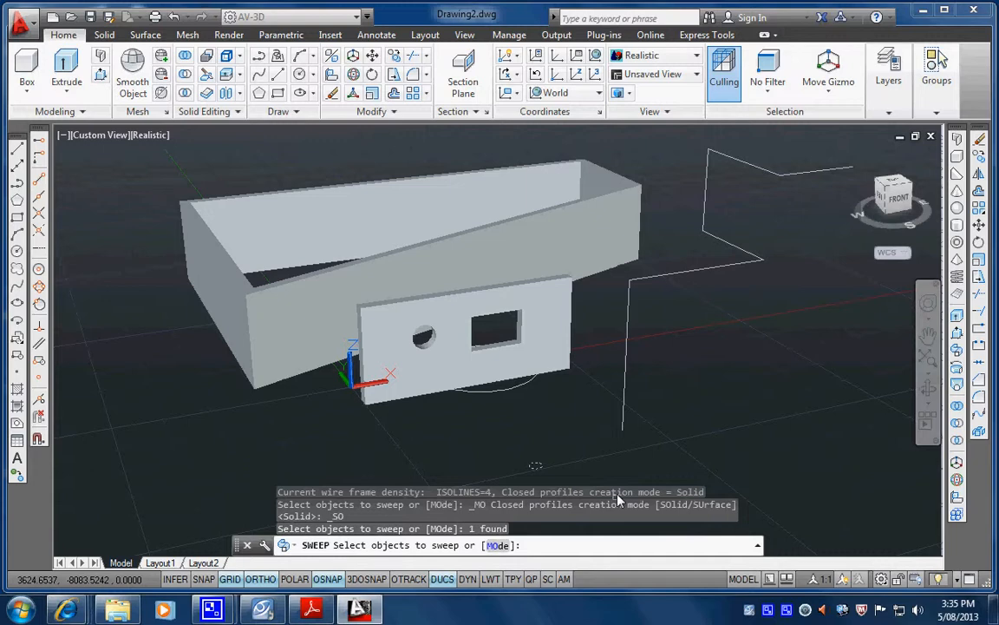
key(Return)
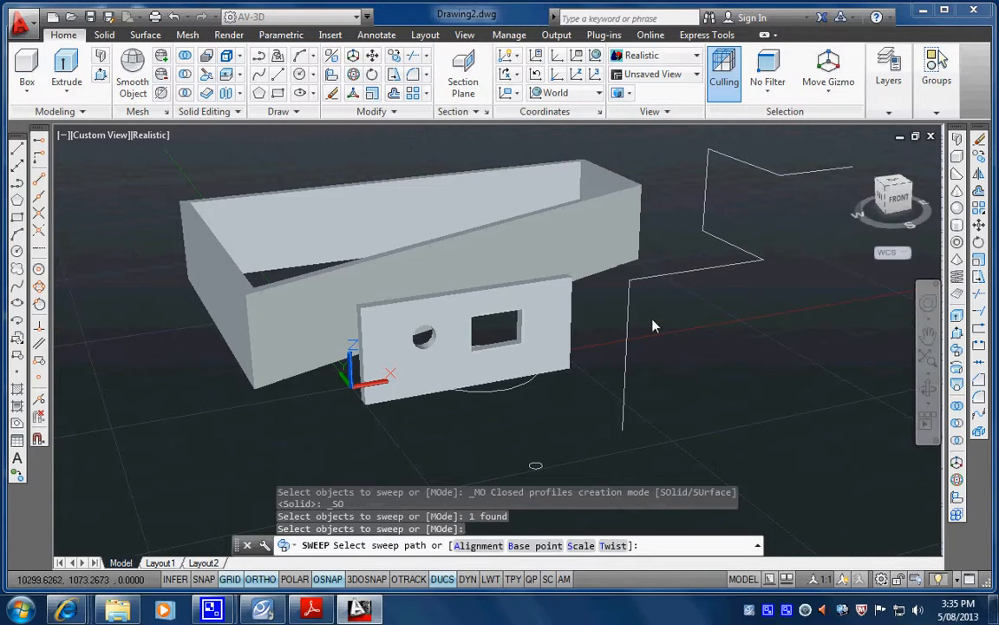
click(631, 335)
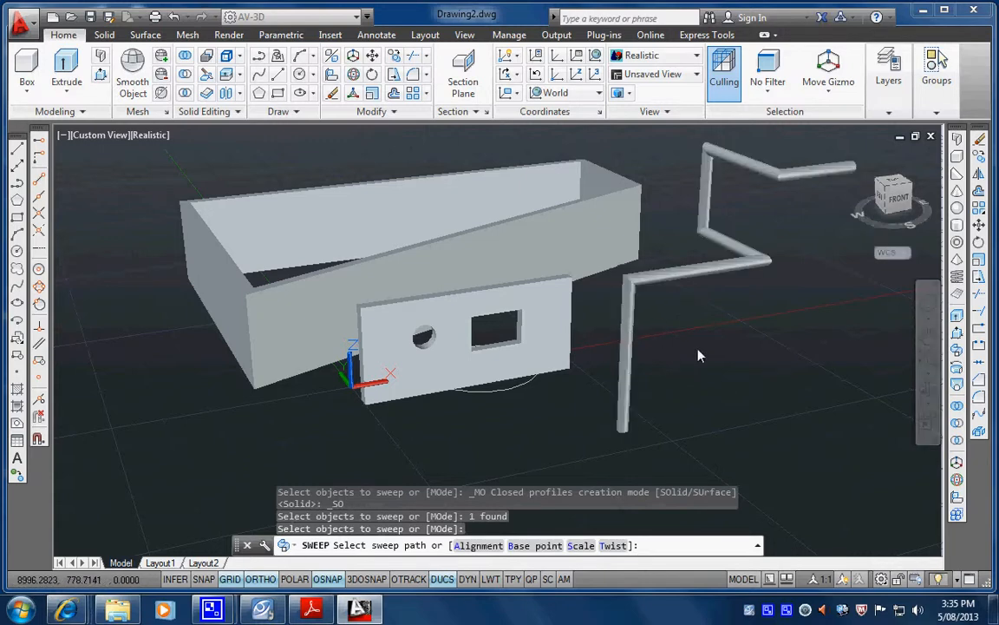
- Draw a rectangle freehand on the ground plane in front of the holed plate
shift+middle_drag(642, 384, 655, 406)
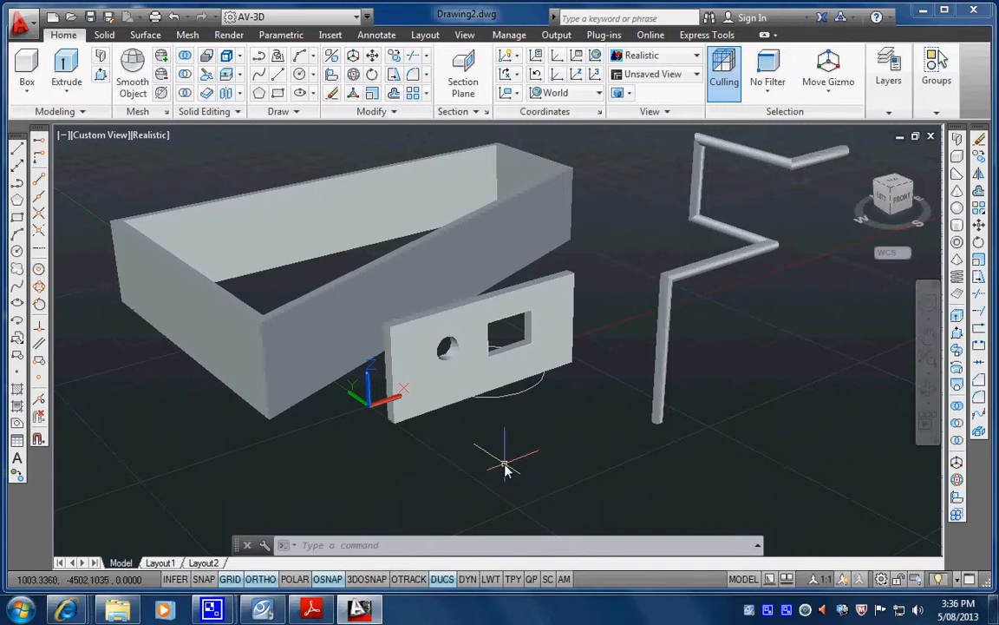
text(rec)
key(Return)
click(490, 517)
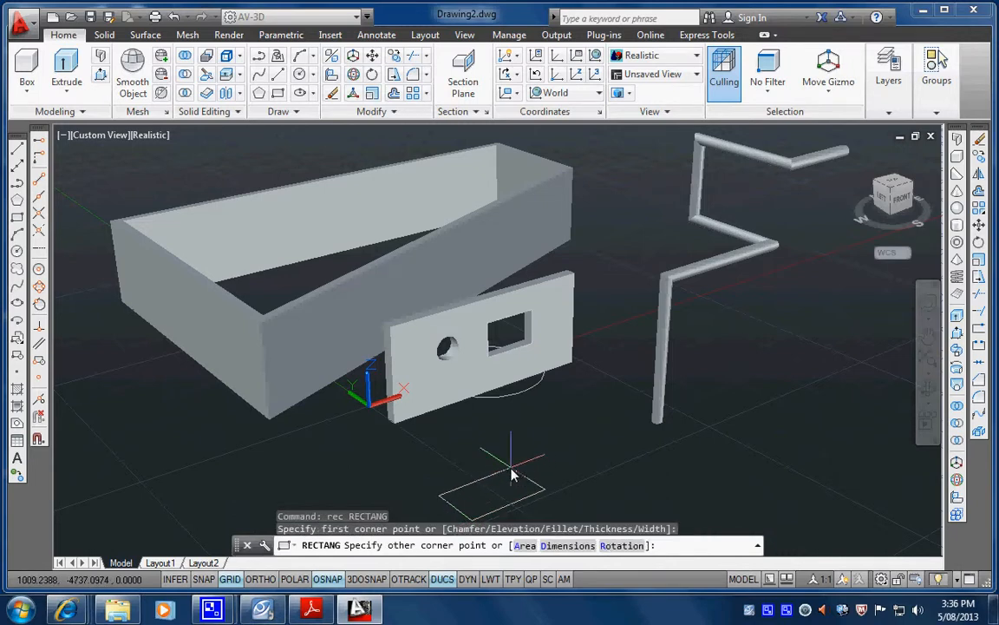
click(511, 472)
- Draw a circle inside the ground rectangle, smaller than the rectangle's short side
middle_drag(511, 468, 518, 430)
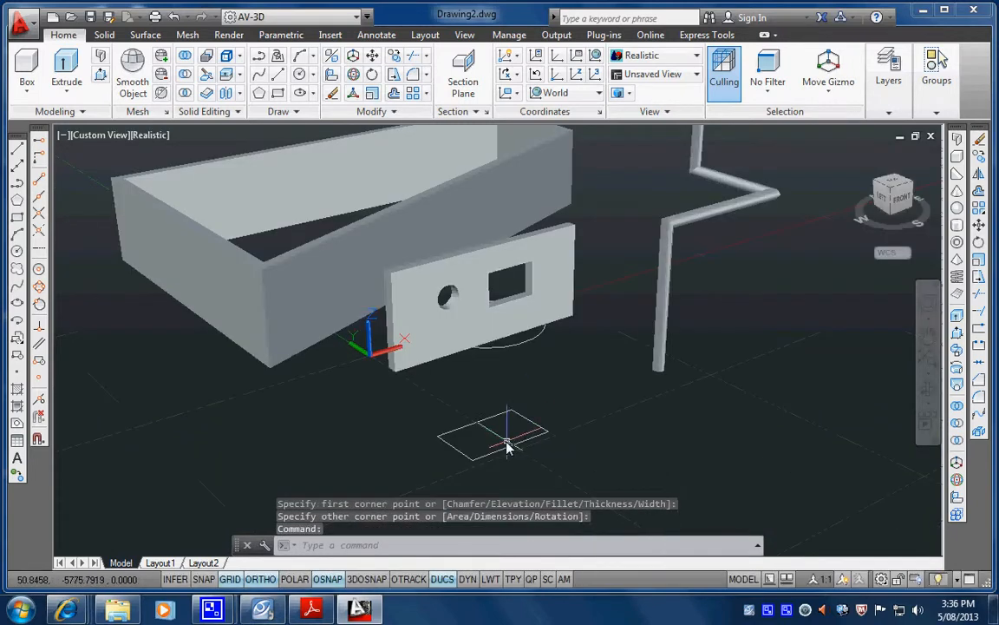
text(c)
key(Return)
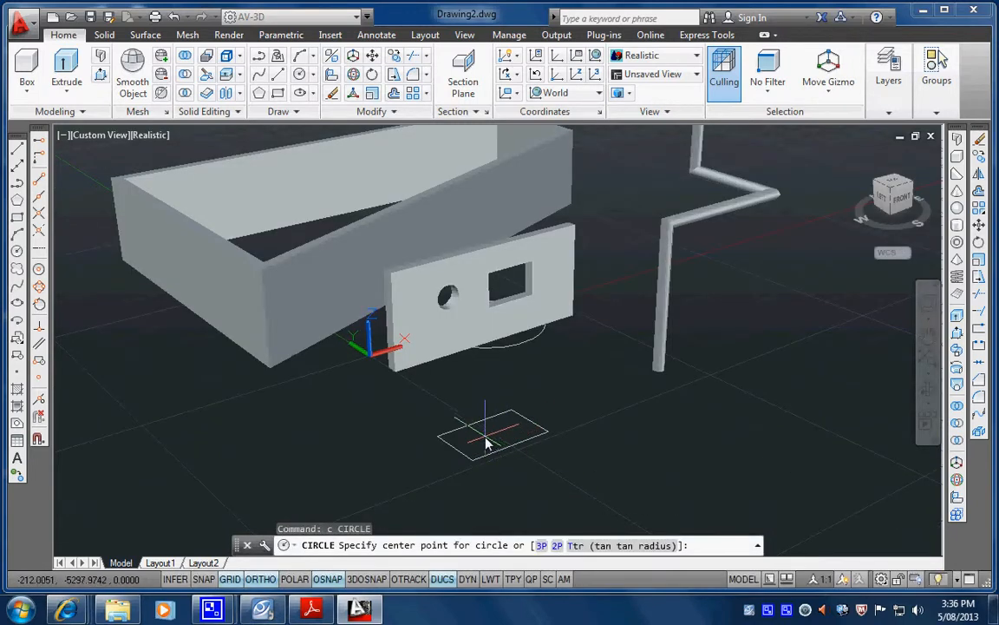
click(487, 436)
click(491, 426)
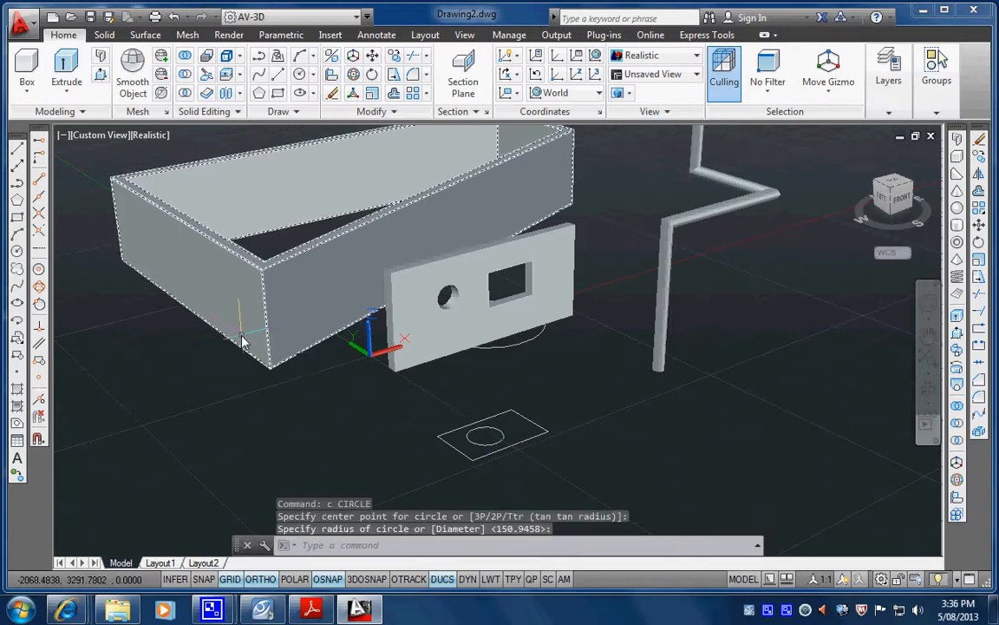
- Draw a six-sided polygon with the Inscribed in circle option, centred on the circle and slightly larger than it, with object snap off
click(17, 201)
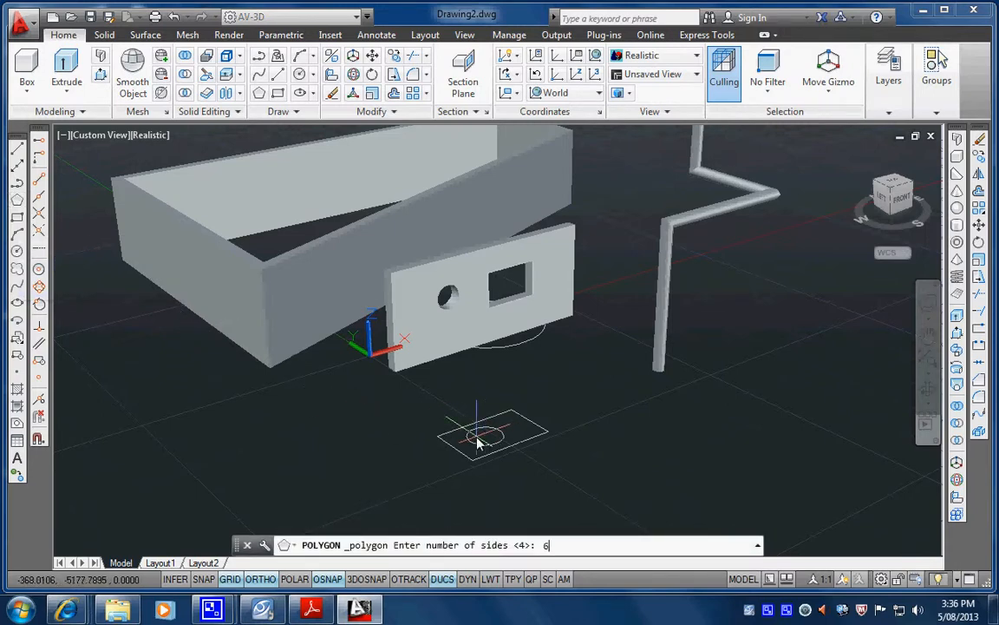
key(Return)
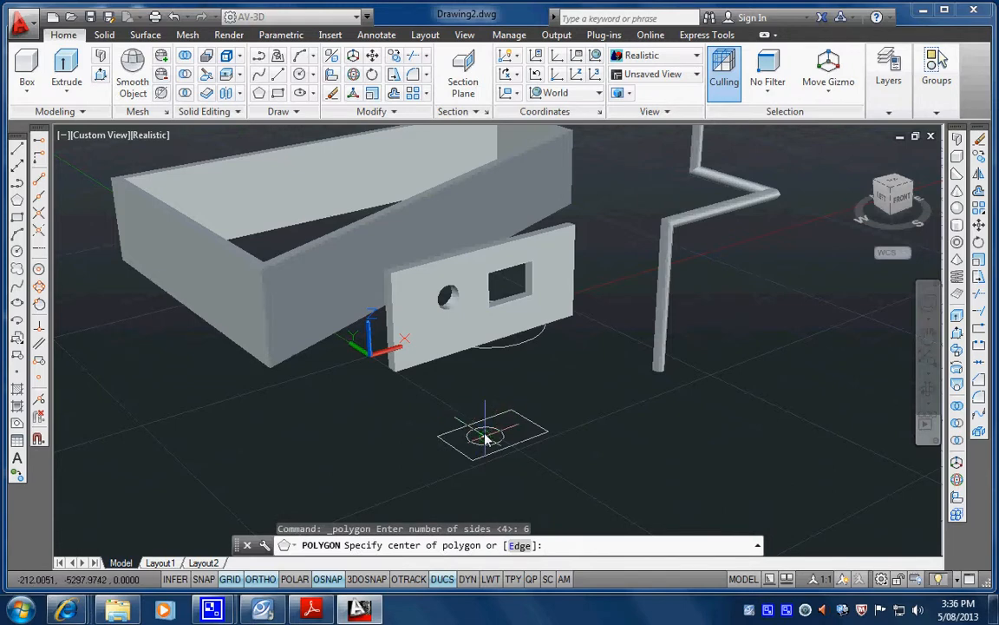
click(486, 432)
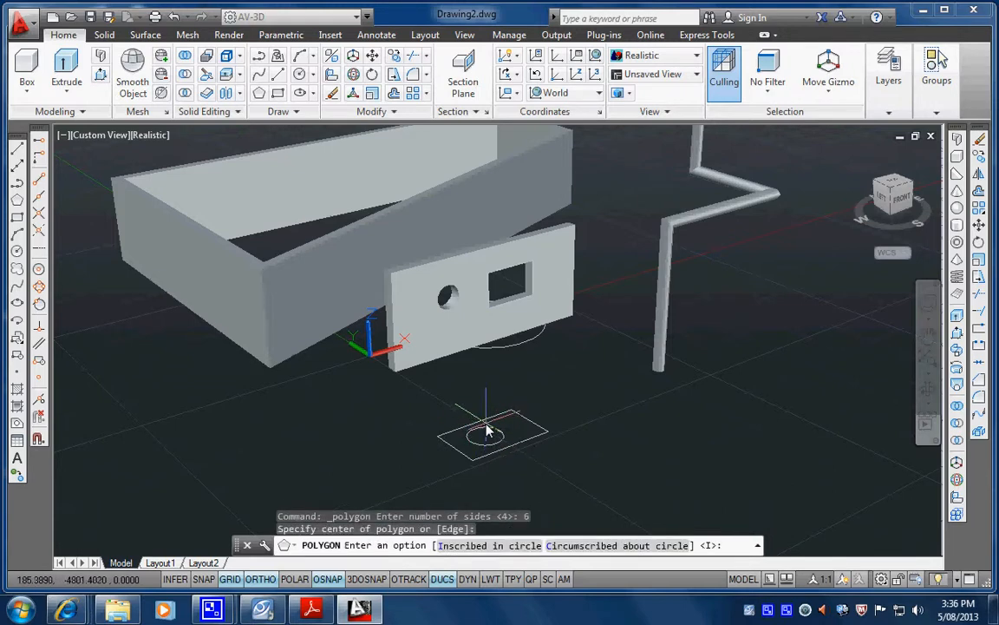
key(Return)
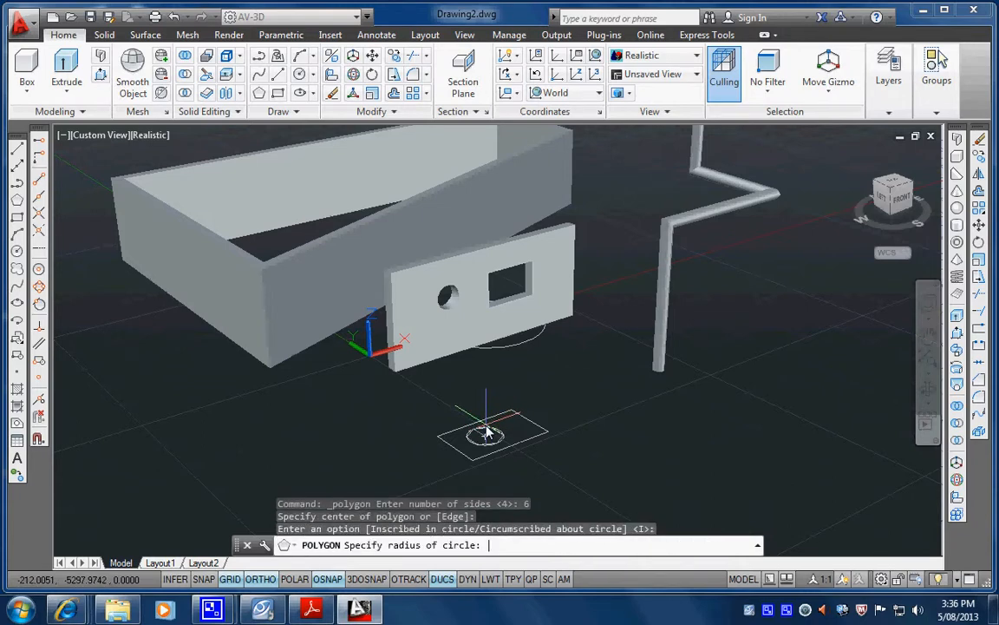
click(491, 427)
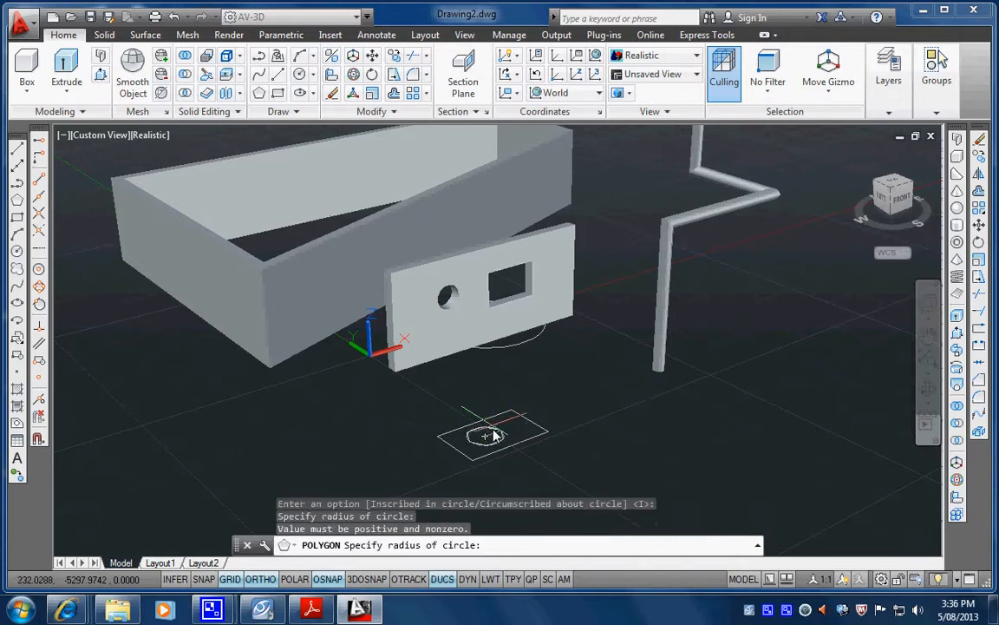
scroll(499, 429, up, 2)
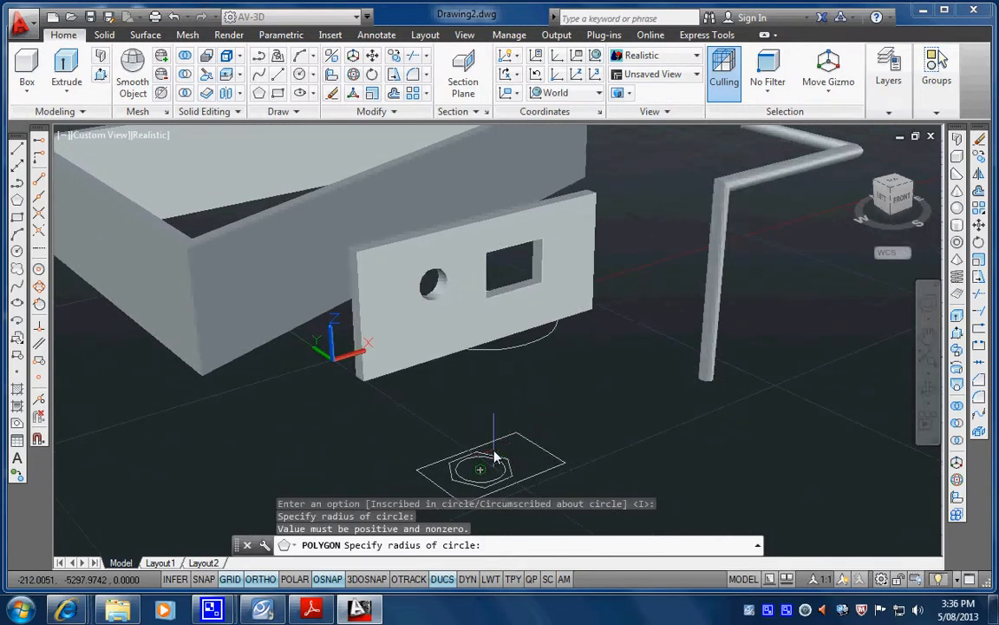
click(496, 457)
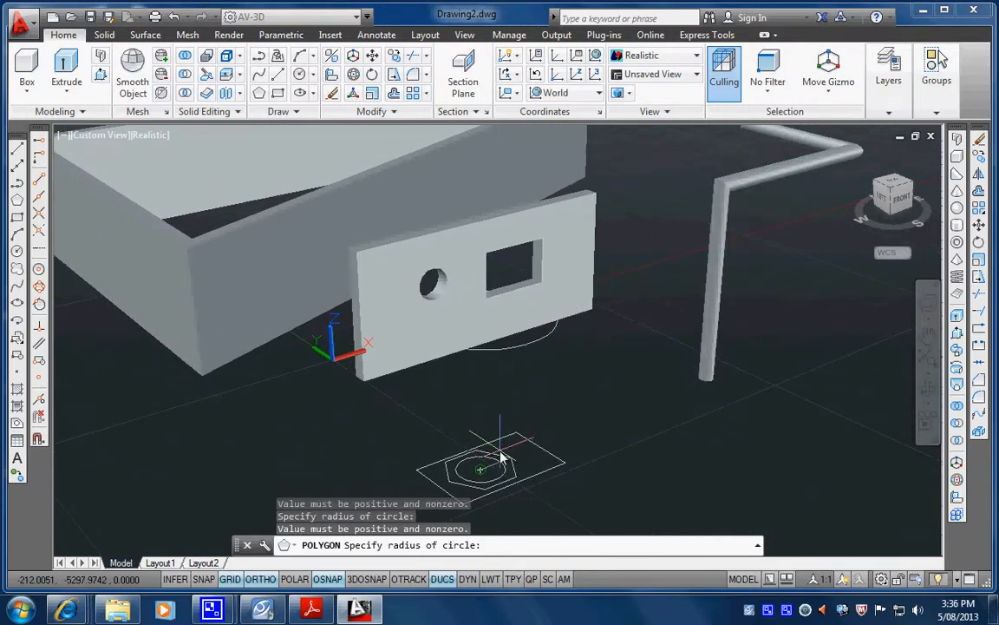
key(F3)
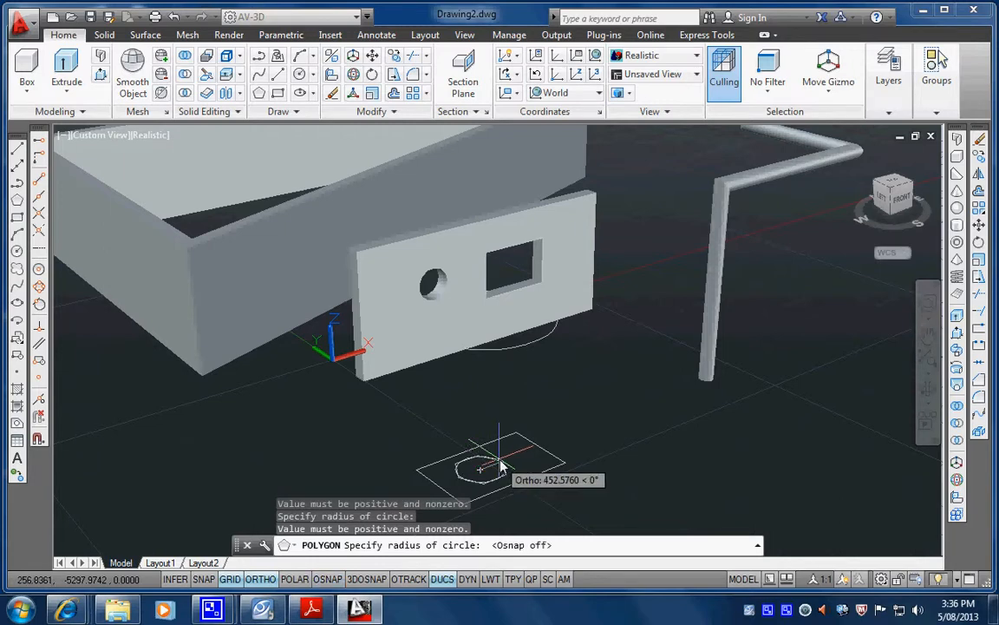
click(507, 463)
- Move the circle straight up along the Z axis so it sits well above the ground rectangle
mouse_move(509, 473)
middle_down()
mouse_move(510, 398)
mouse_move(510, 415)
middle_up()
text(m)
key(Return)
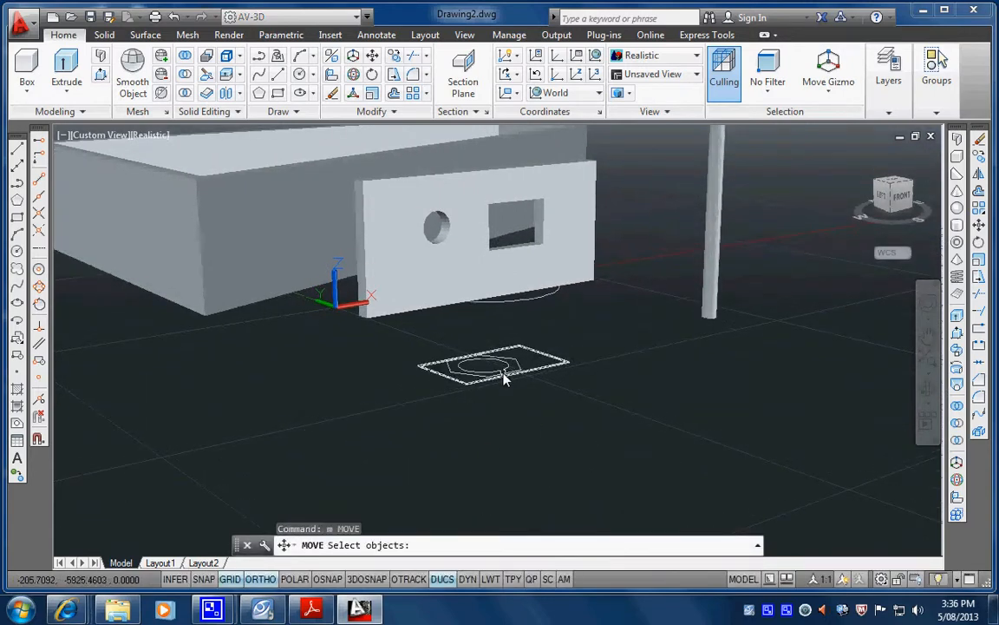
click(508, 375)
key(Return)
click(517, 406)
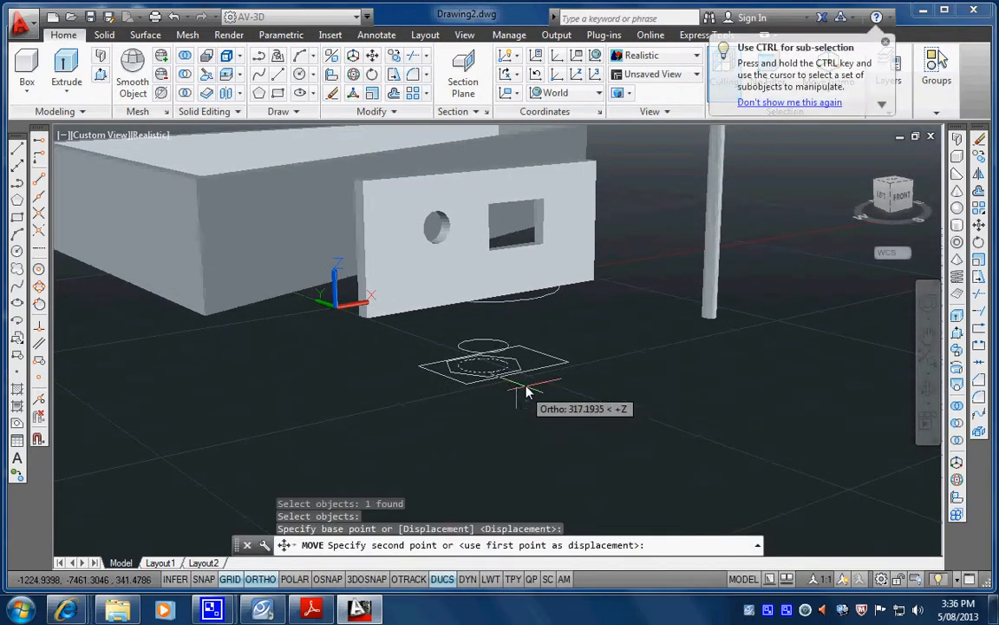
click(578, 276)
- Move the hexagon about 3530 units straight up along the Z axis, above the raised circle
shift+middle_drag(560, 384, 647, 412)
key(Return)
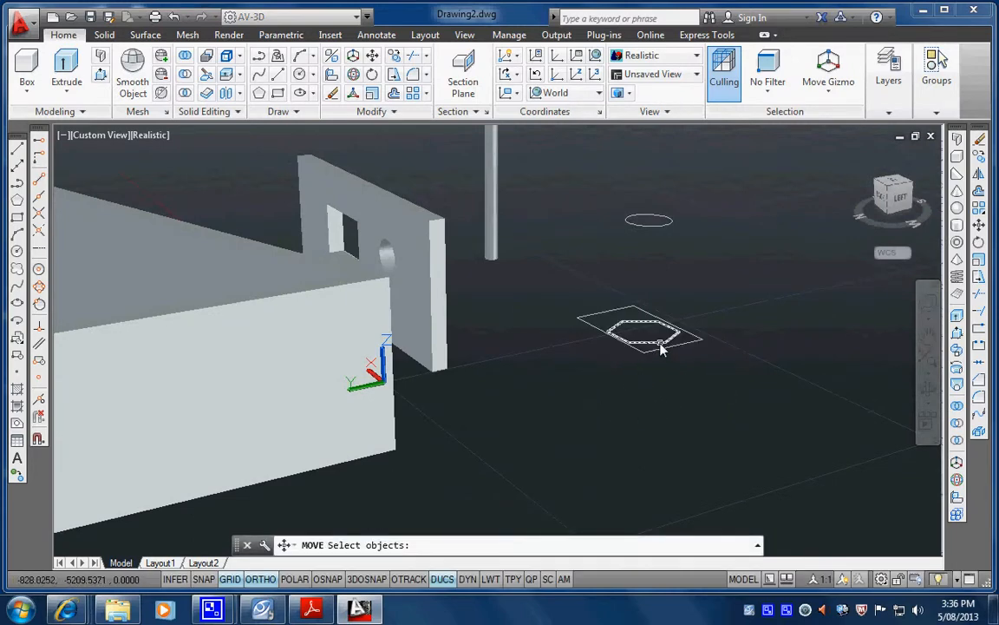
click(659, 343)
key(Return)
click(674, 393)
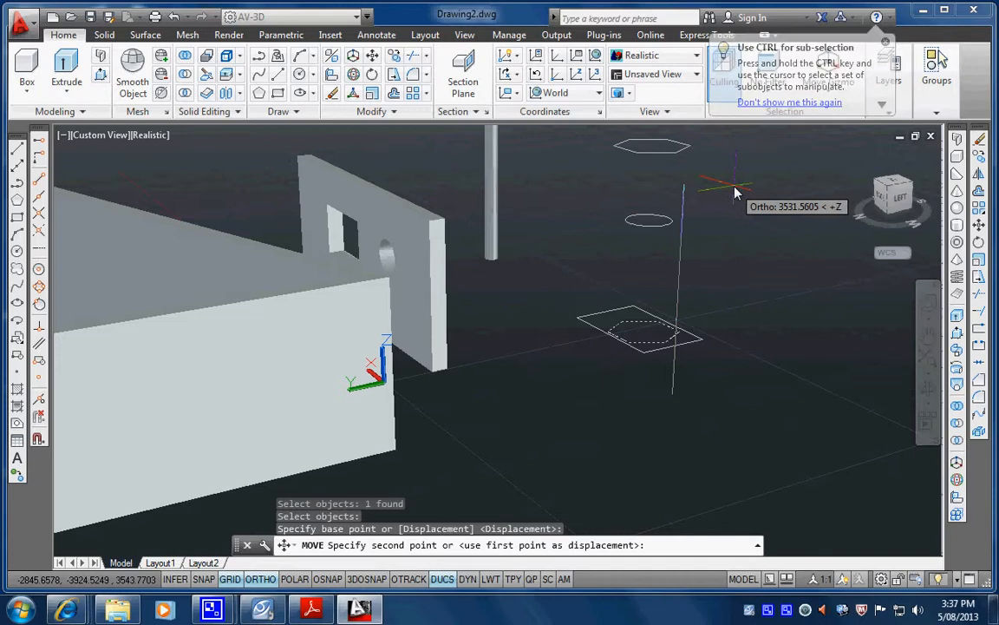
click(728, 192)
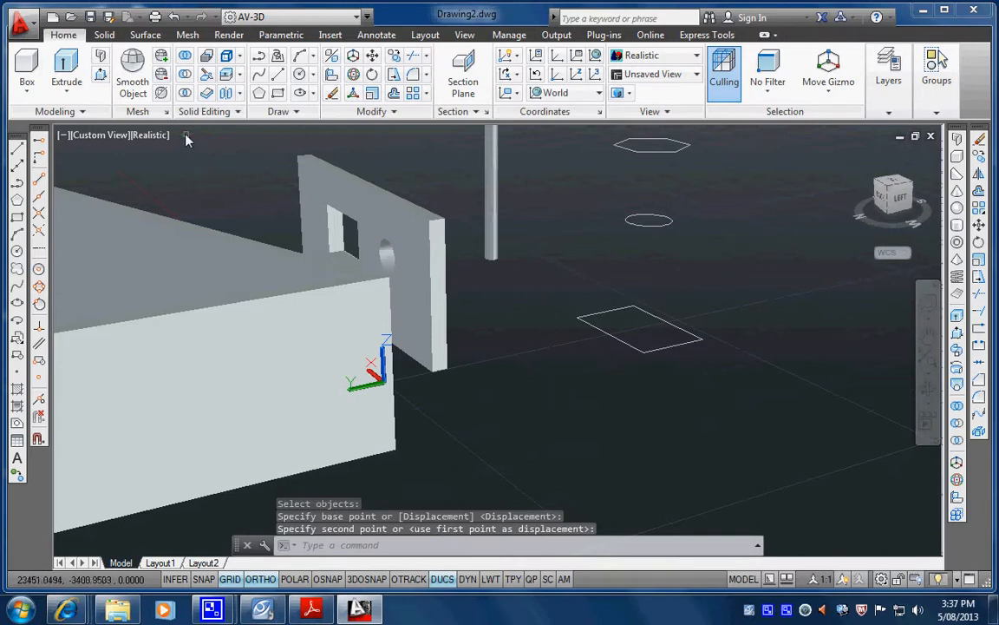
- Loft a solid through the rectangle, circle and hexagon in that order, using cross sections only with Smooth Fit
click(76, 112)
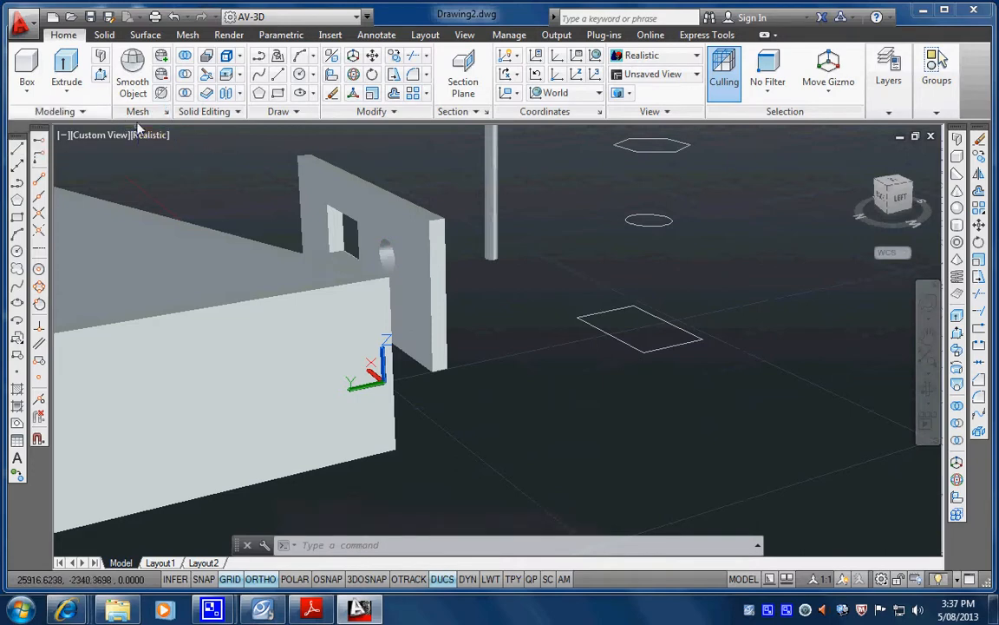
click(67, 90)
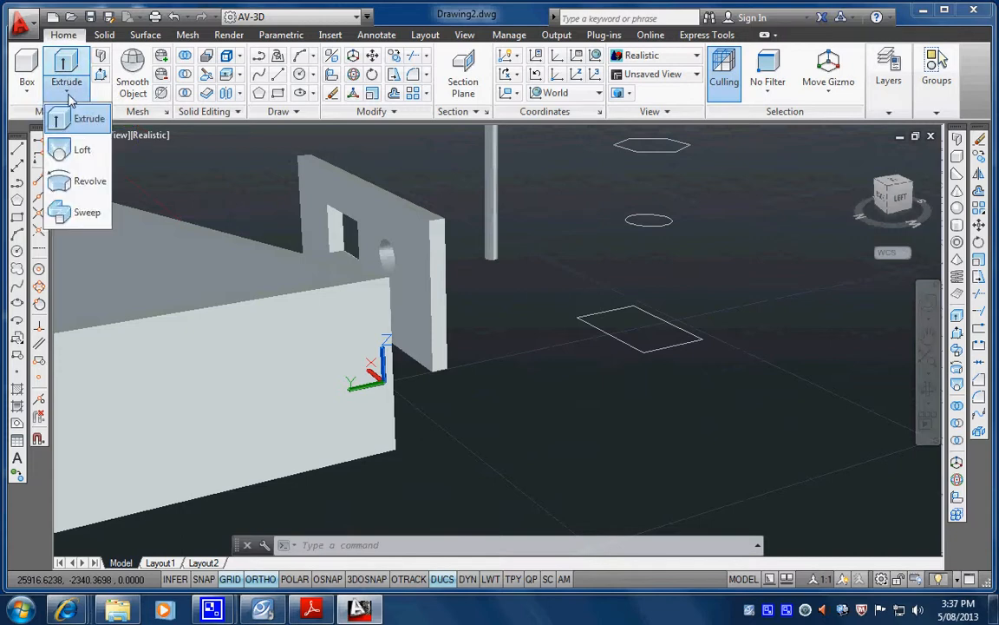
click(78, 150)
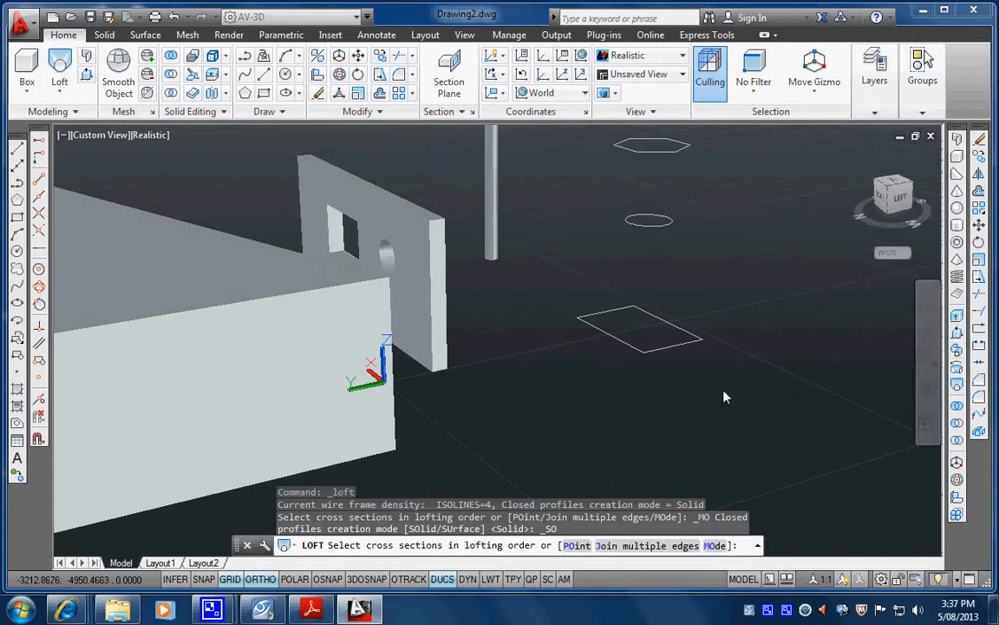
click(681, 350)
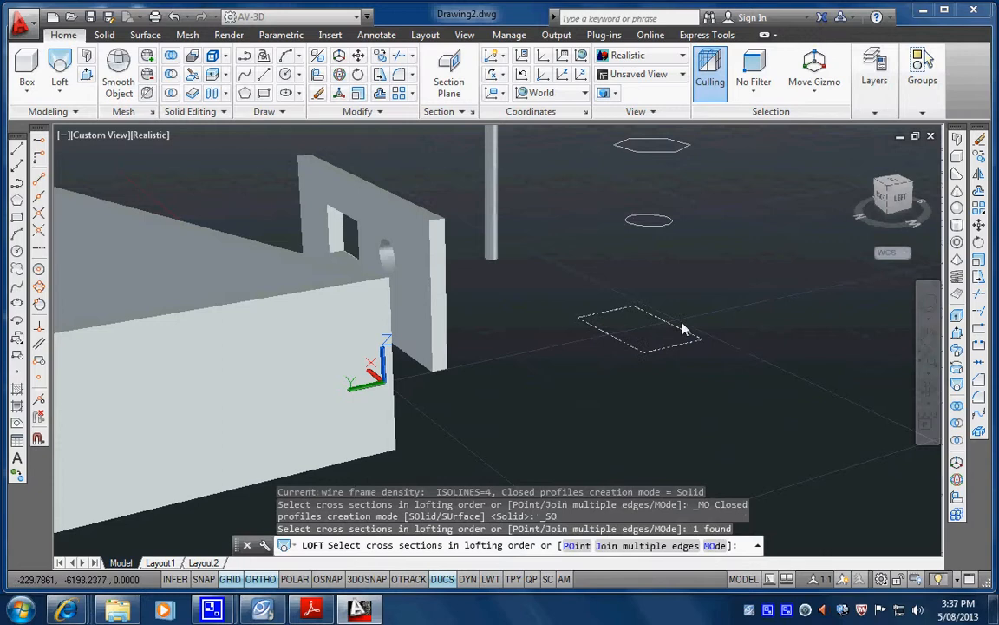
click(663, 224)
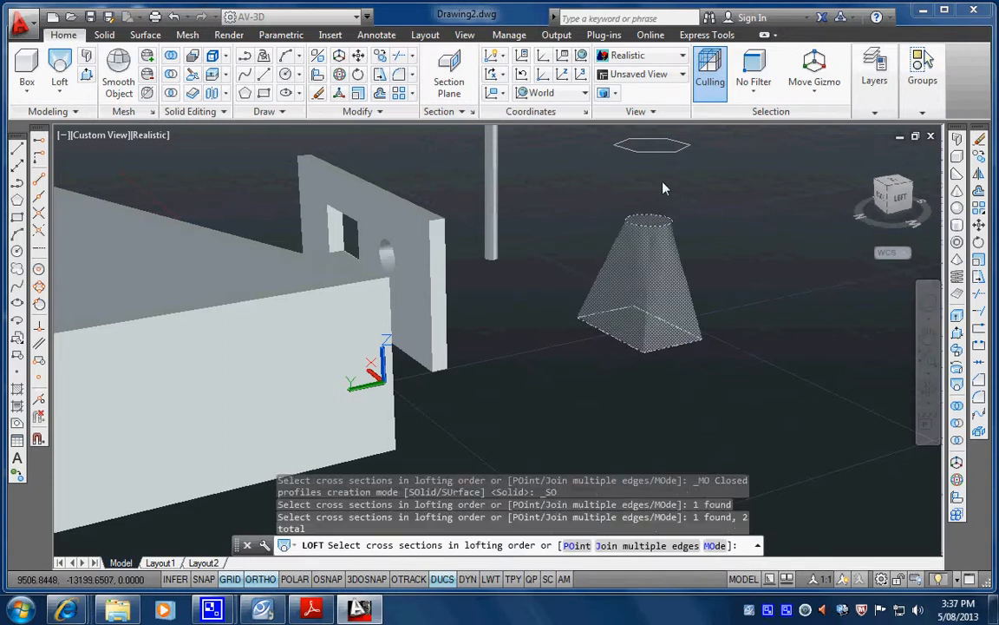
click(670, 151)
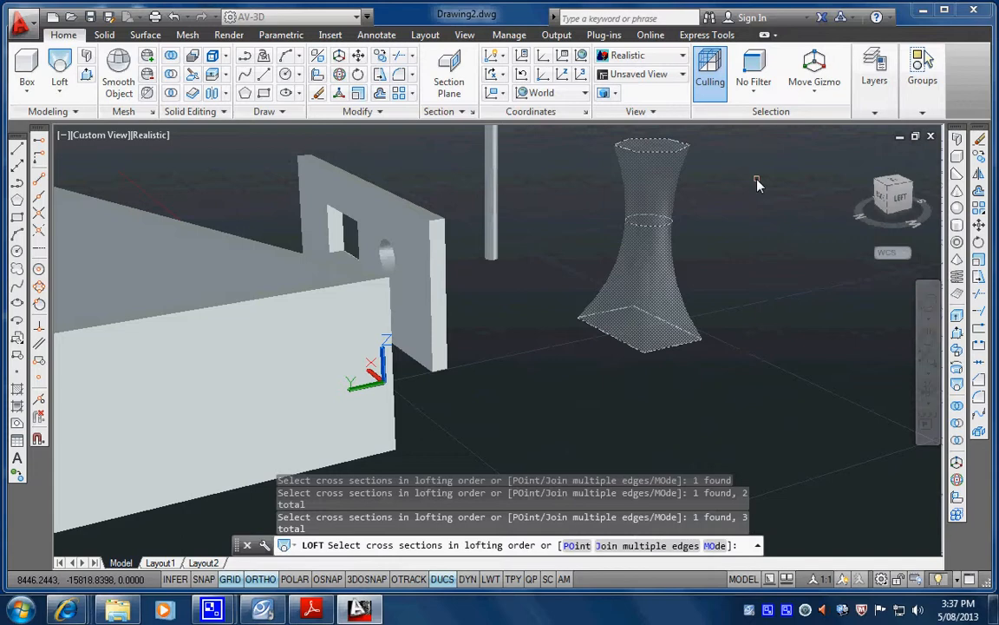
key(Return)
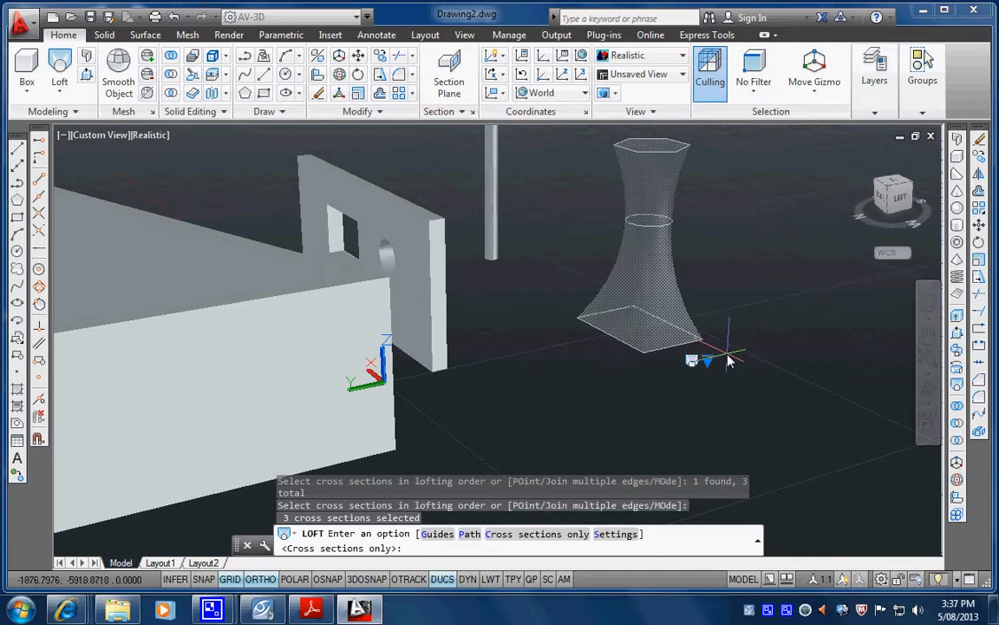
click(708, 360)
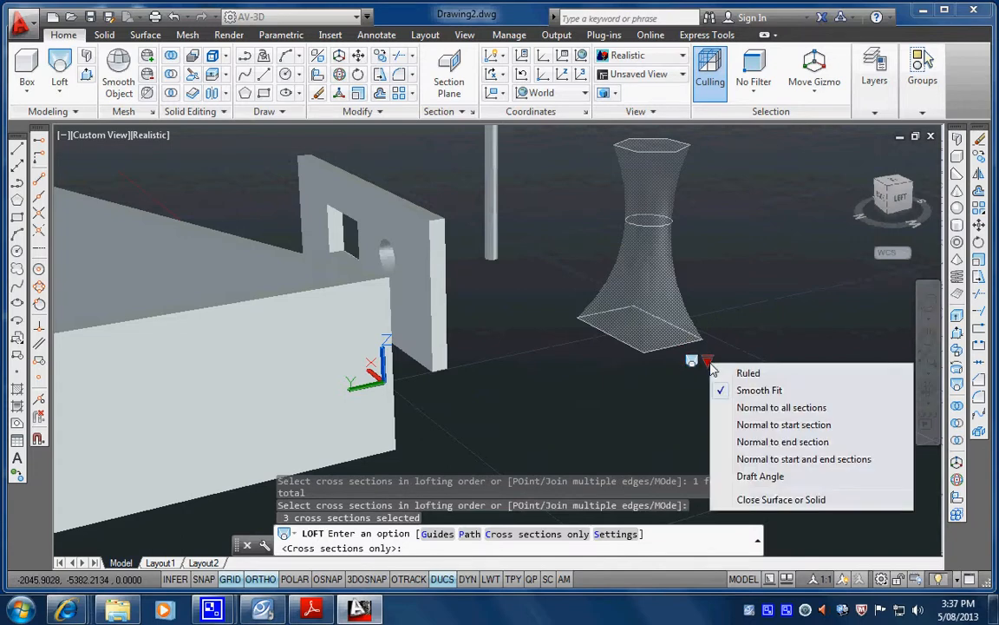
click(775, 391)
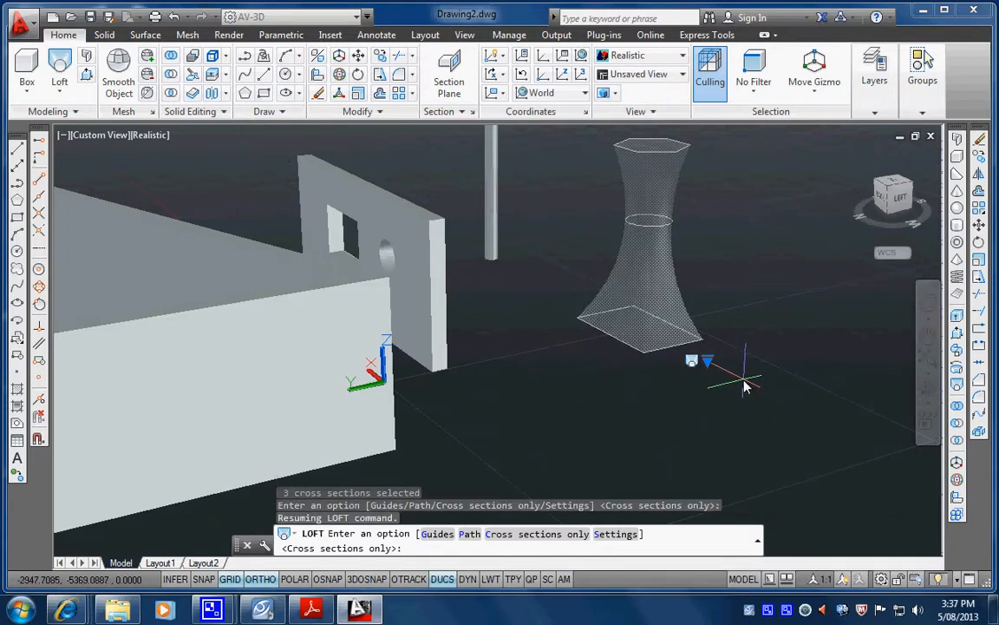
key(Return)
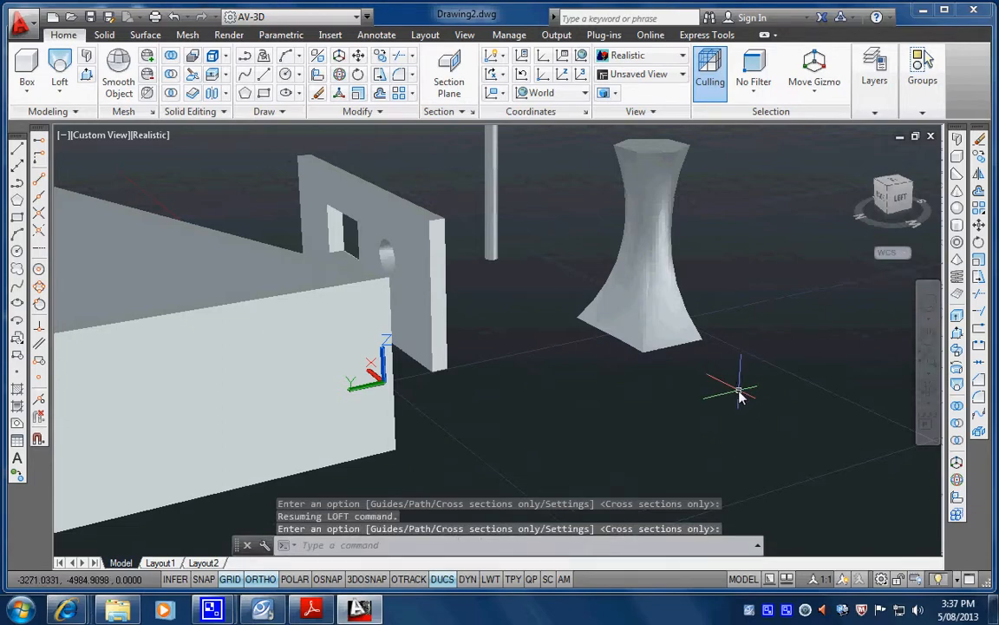
- Try Normal to all sections on the lofted solid, and set its surface fit to Normal to end section
shift+middle_drag(739, 391, 656, 420)
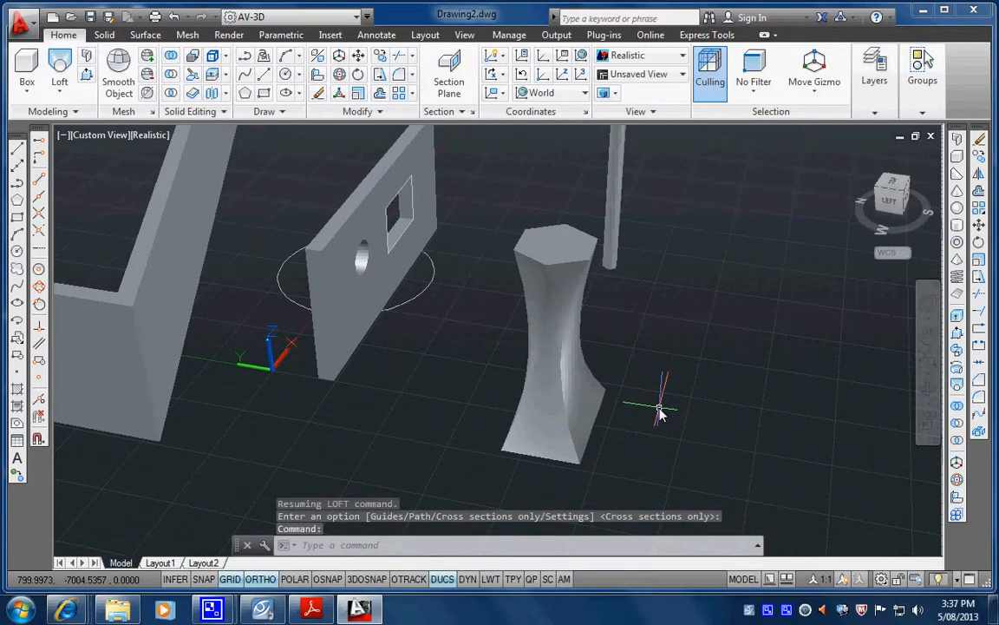
click(587, 470)
click(602, 475)
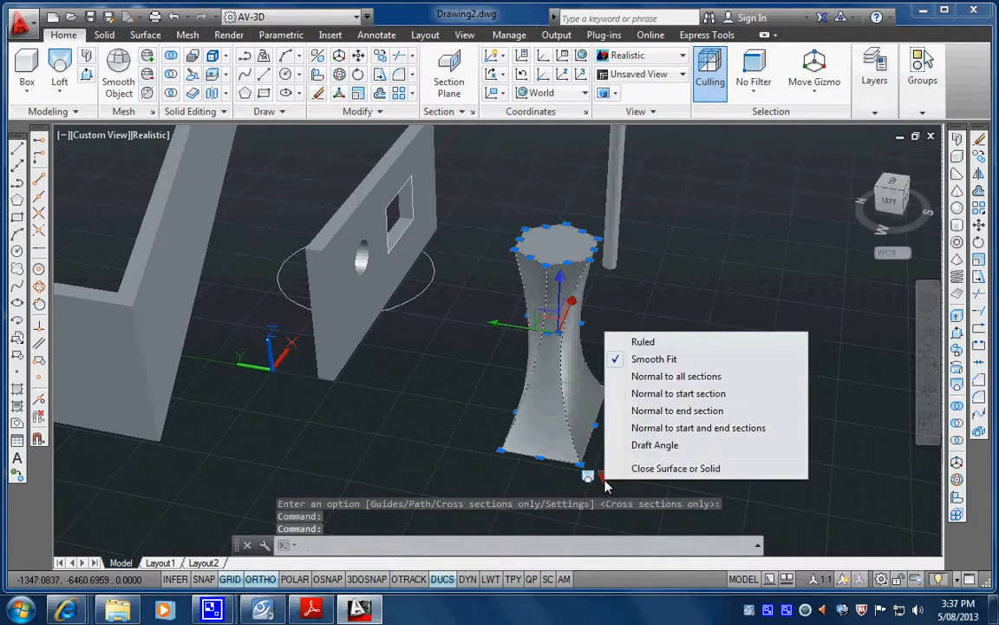
click(681, 384)
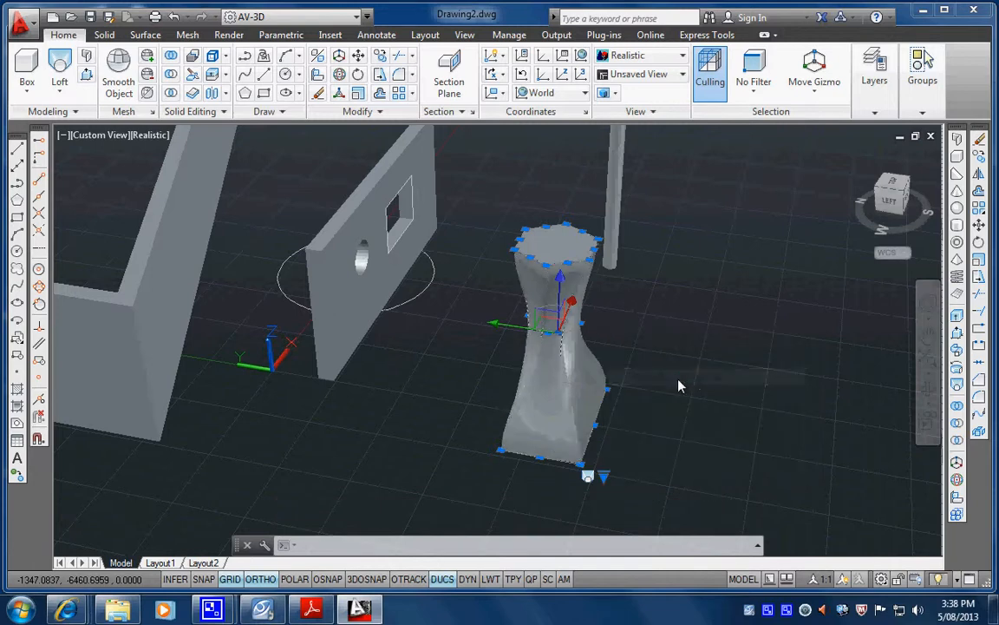
click(606, 477)
click(643, 412)
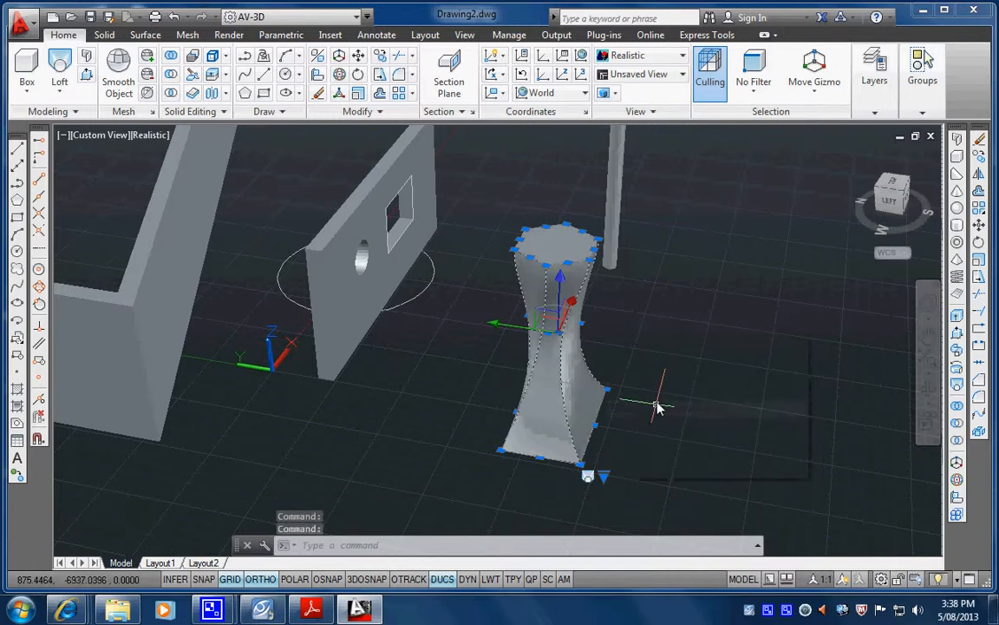
key(Escape)
shift+middle_drag(642, 413, 578, 417)
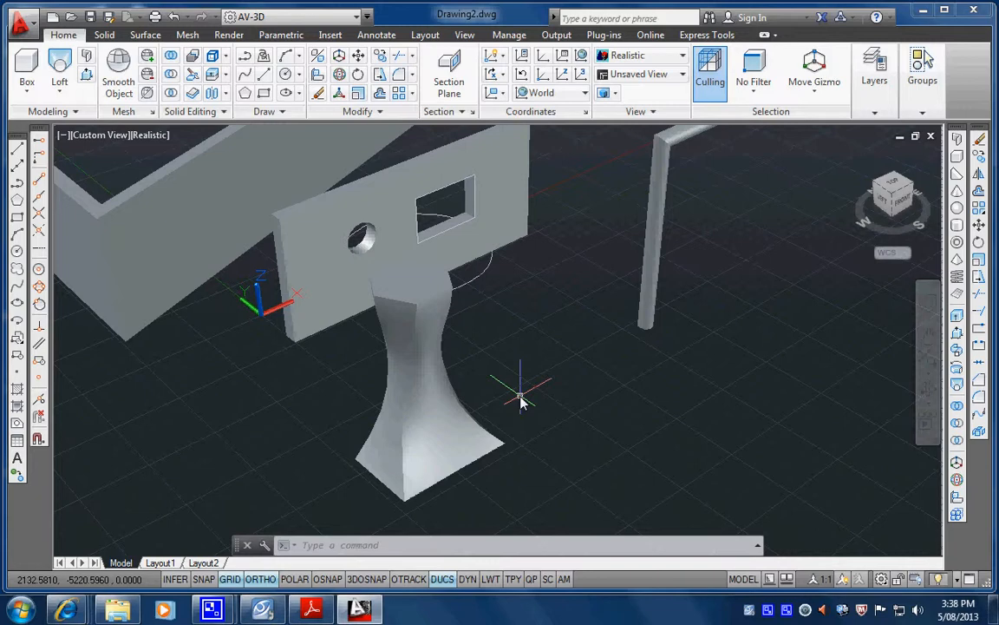
click(923, 14)
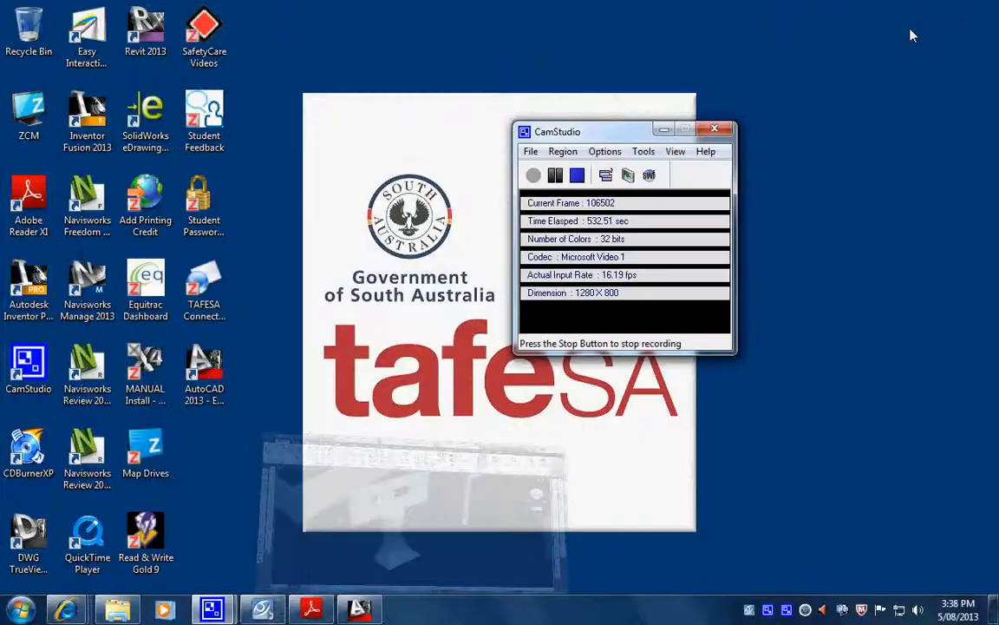